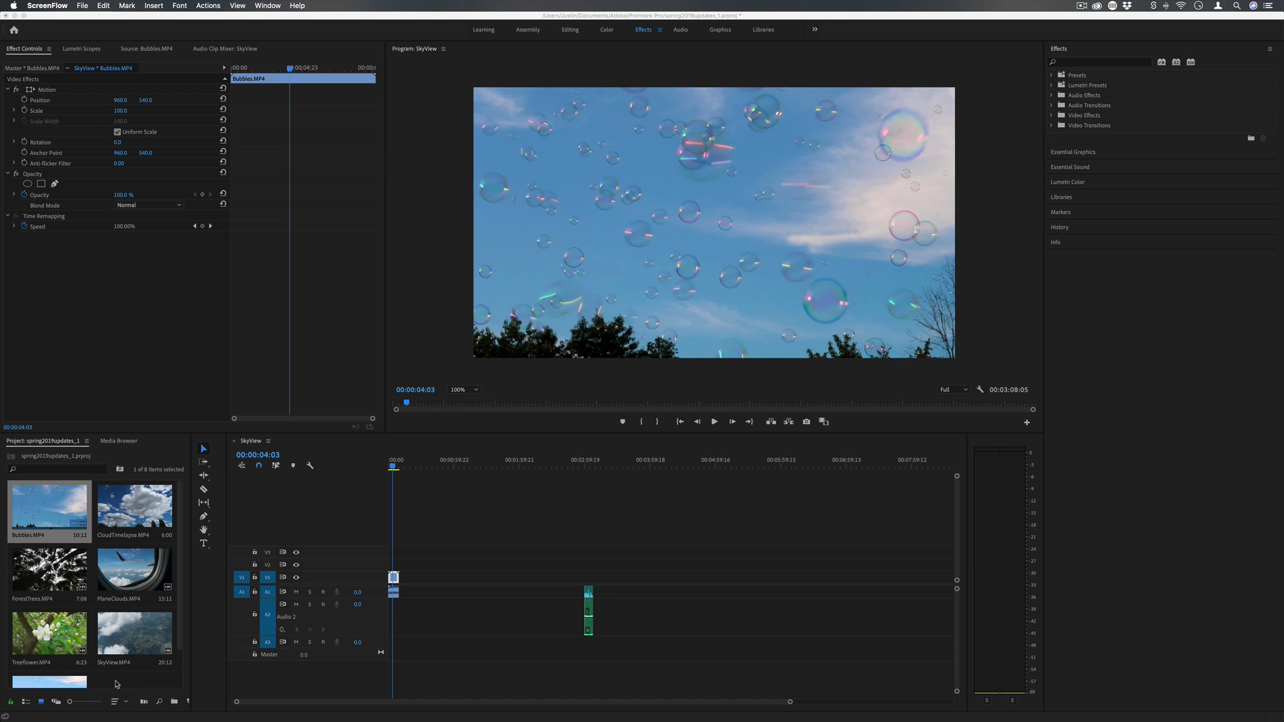
Switch the project bin to Freeform View and maximize it to fill the window.
{"action": "left_click", "coordinate": [65, 524]}
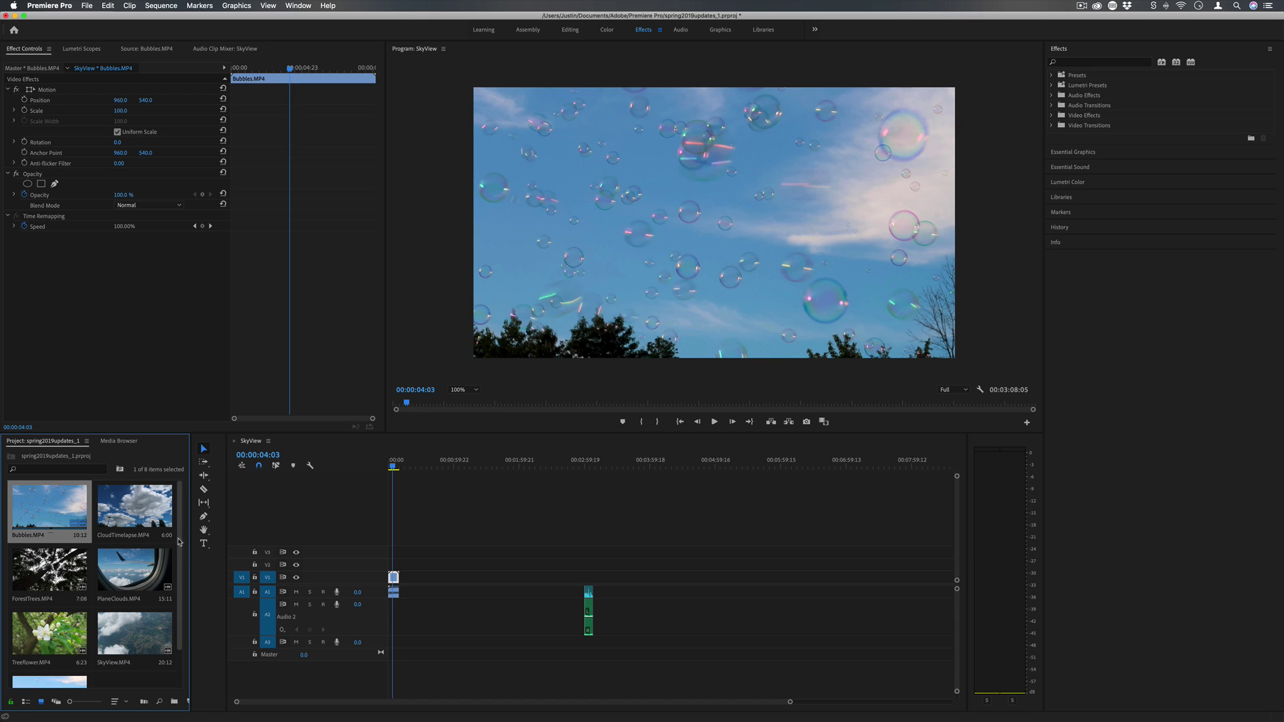
{"action": "scroll", "coordinate": [180, 539], "scroll_direction": "down", "scroll_amount": 2}
{"action": "scroll", "coordinate": [180, 538], "scroll_direction": "up", "scroll_amount": 2}
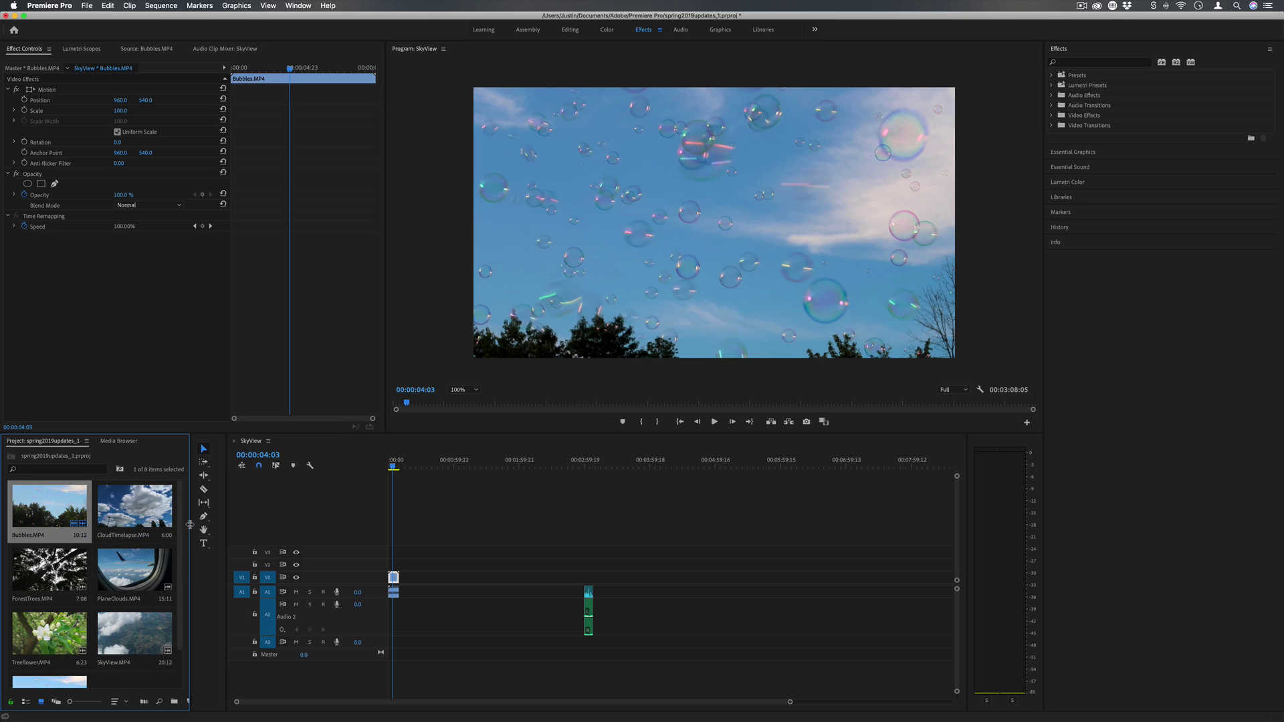
{"action": "left_click", "coordinate": [143, 568]}
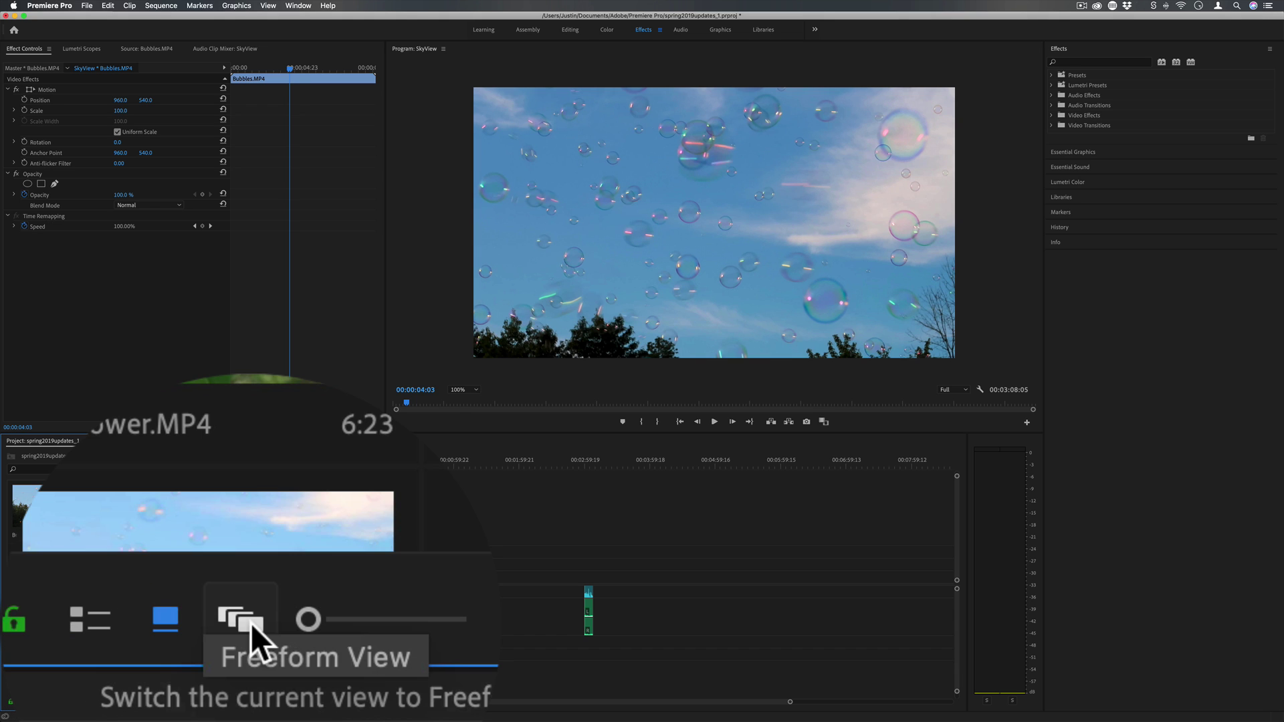
{"action": "left_click", "coordinate": [57, 702]}
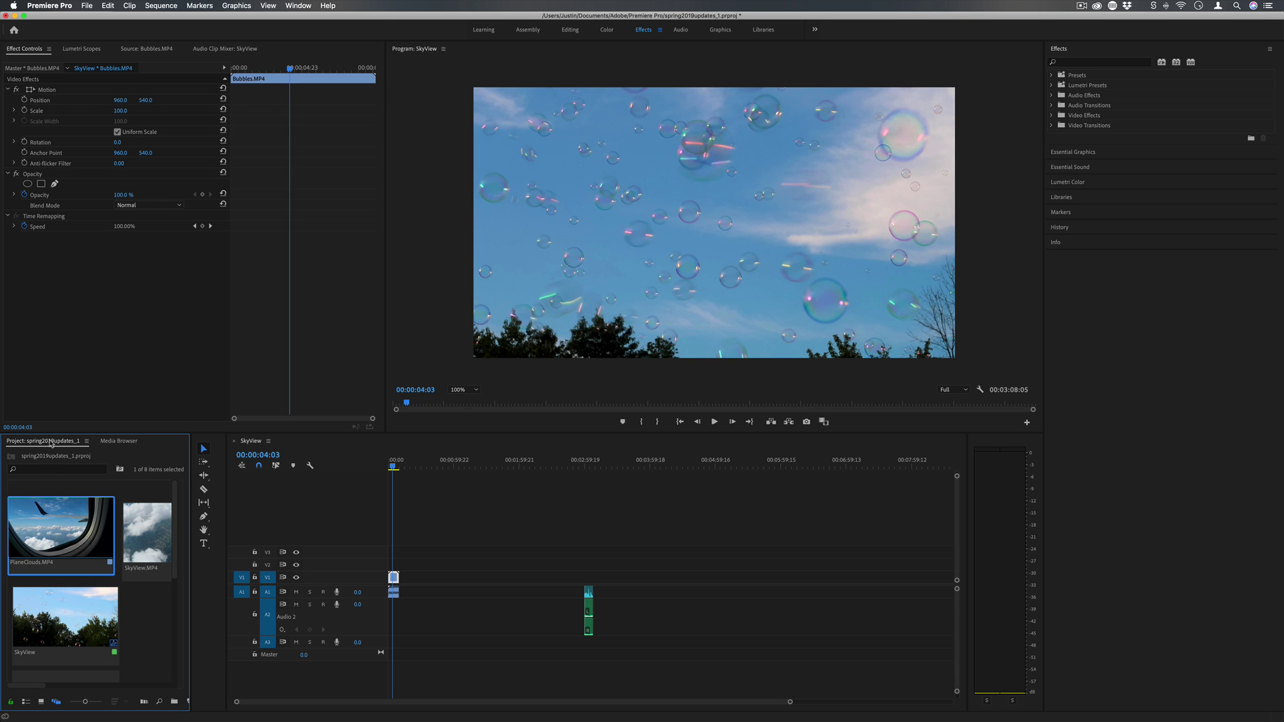
{"action": "double_click", "coordinate": [52, 441]}
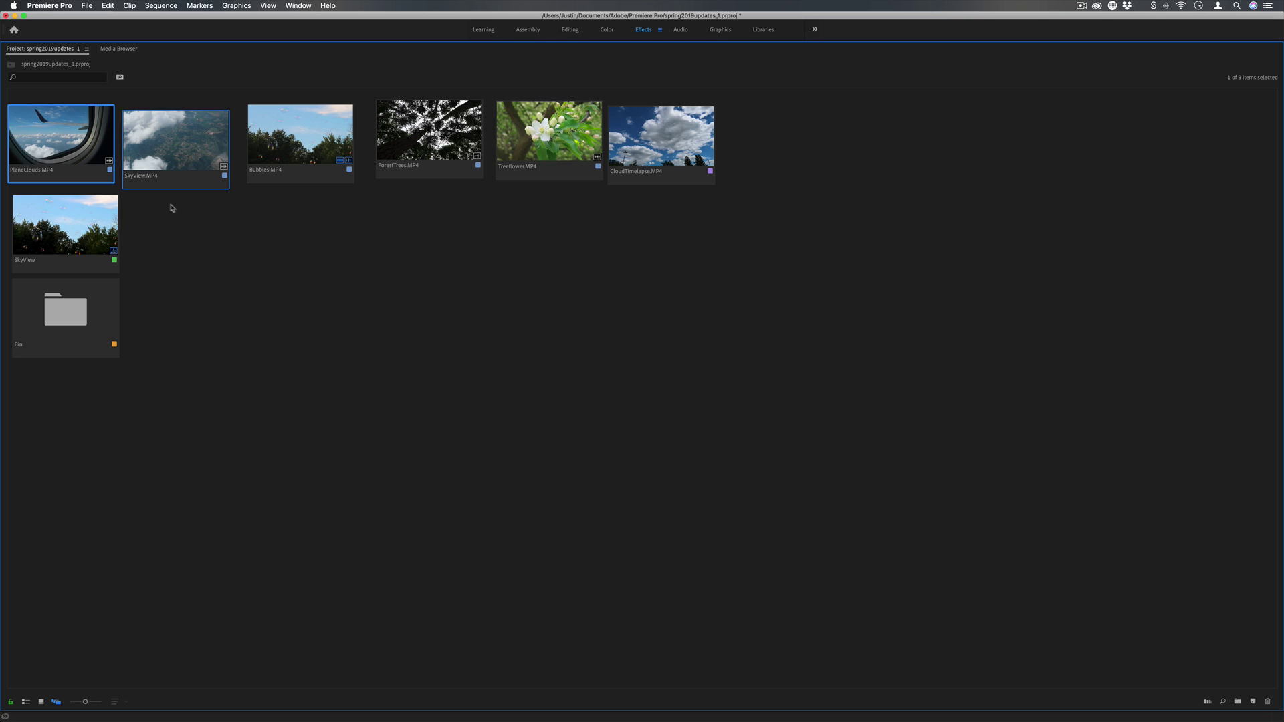
Group TreeFlower, Bubbles and CloudTimelapse apart from PlaneClouds, SkyView and ForestTrees, then select all six clips.
{"action": "left_click_drag", "start_coordinate": [90, 149], "coordinate": [652, 271]}
{"action": "key", "text": "super+z"}
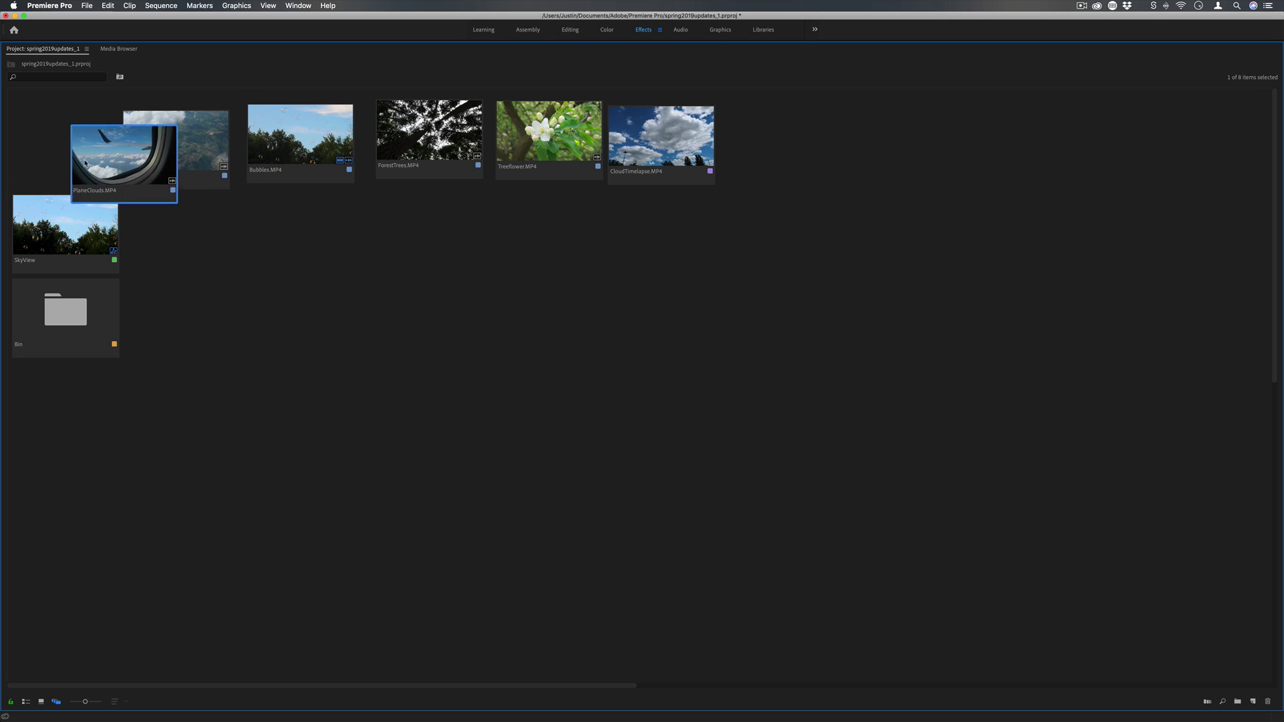
{"action": "left_click_drag", "start_coordinate": [179, 143], "coordinate": [178, 137]}
{"action": "left_click_drag", "start_coordinate": [300, 134], "coordinate": [560, 235]}
{"action": "left_click_drag", "start_coordinate": [428, 130], "coordinate": [302, 139]}
{"action": "left_click_drag", "start_coordinate": [549, 134], "coordinate": [426, 138]}
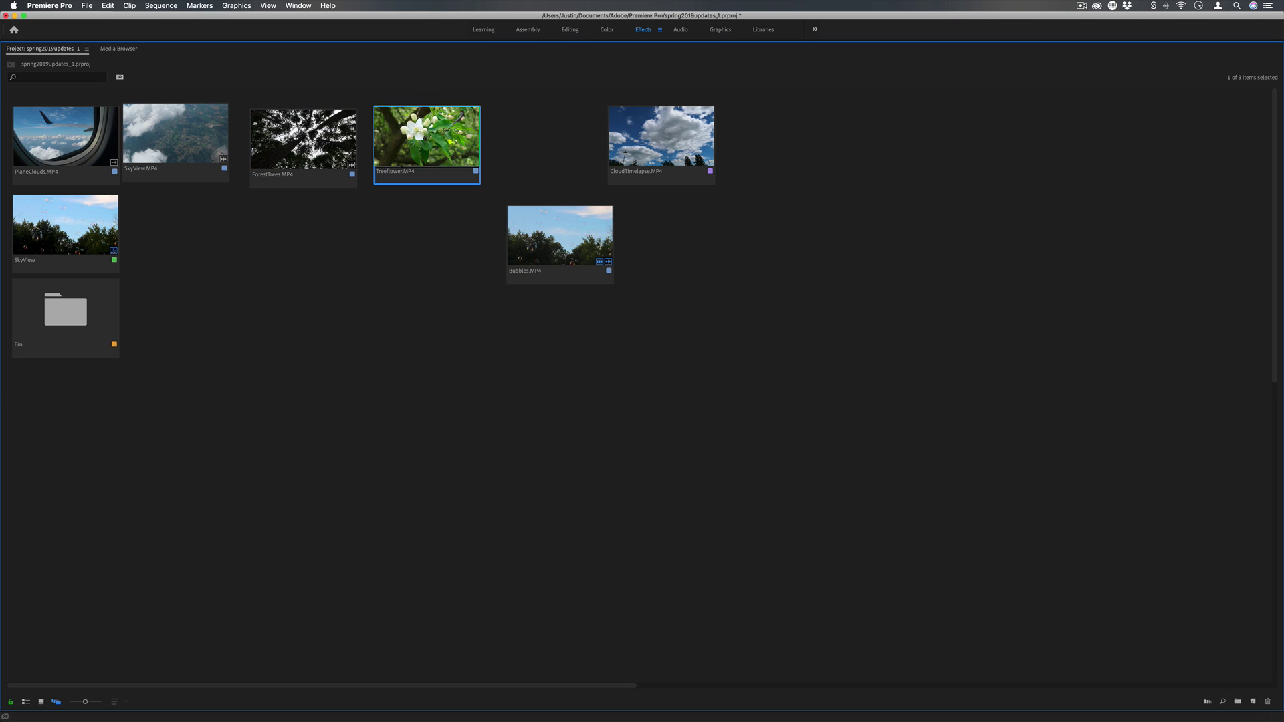
{"action": "left_click_drag", "start_coordinate": [559, 234], "coordinate": [543, 130]}
{"action": "left_click_drag", "start_coordinate": [253, 149], "coordinate": [238, 141]}
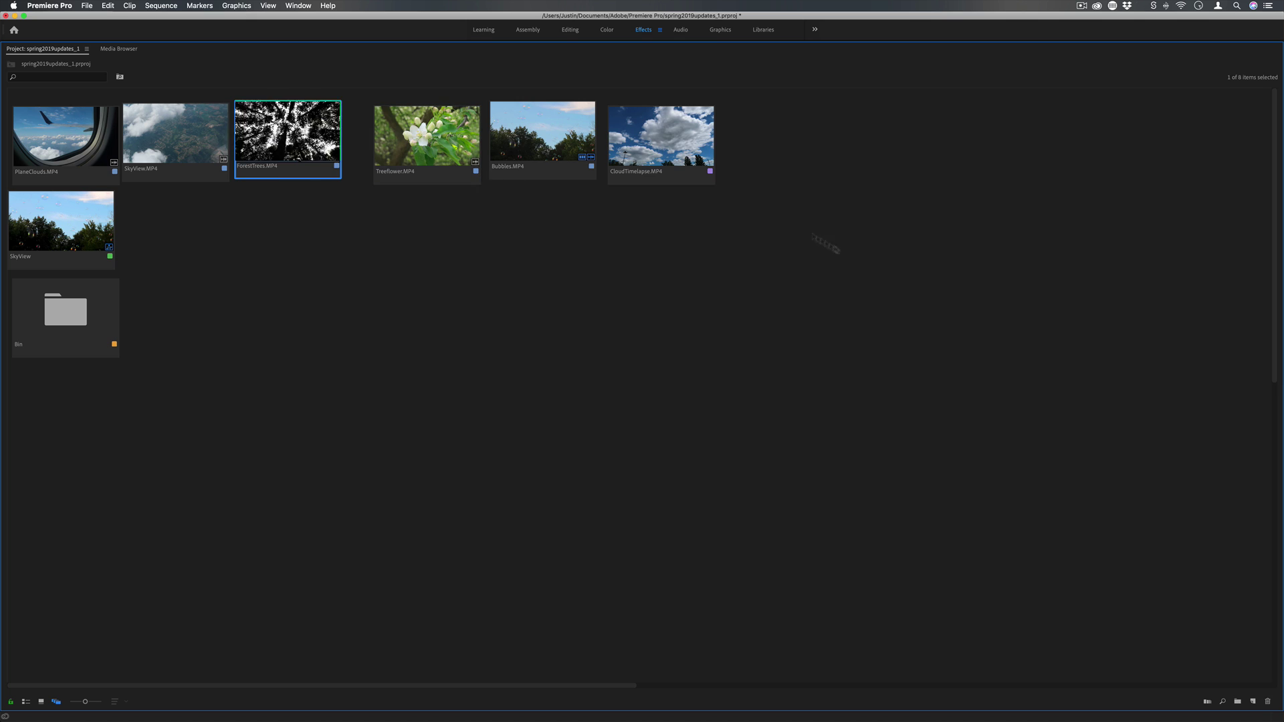
{"action": "left_click_drag", "start_coordinate": [845, 250], "coordinate": [459, 141]}
{"action": "left_click_drag", "start_coordinate": [542, 134], "coordinate": [686, 134]}
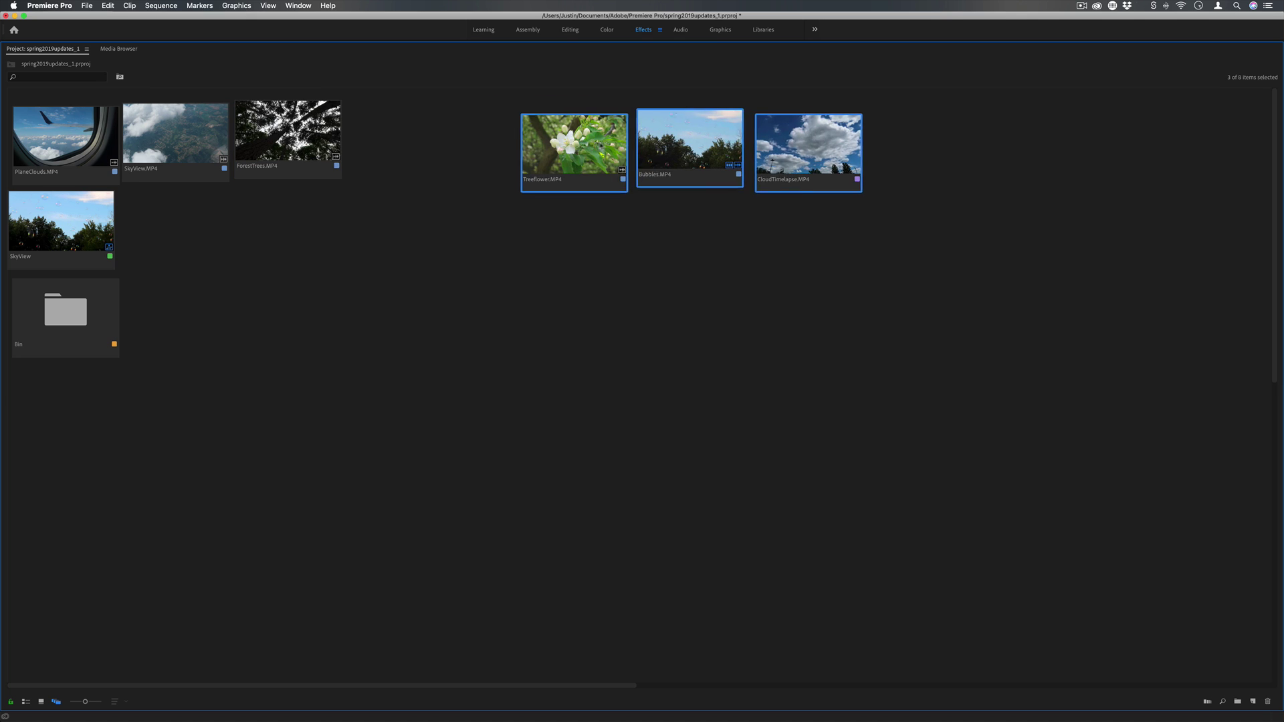
{"action": "left_click", "coordinate": [795, 258]}
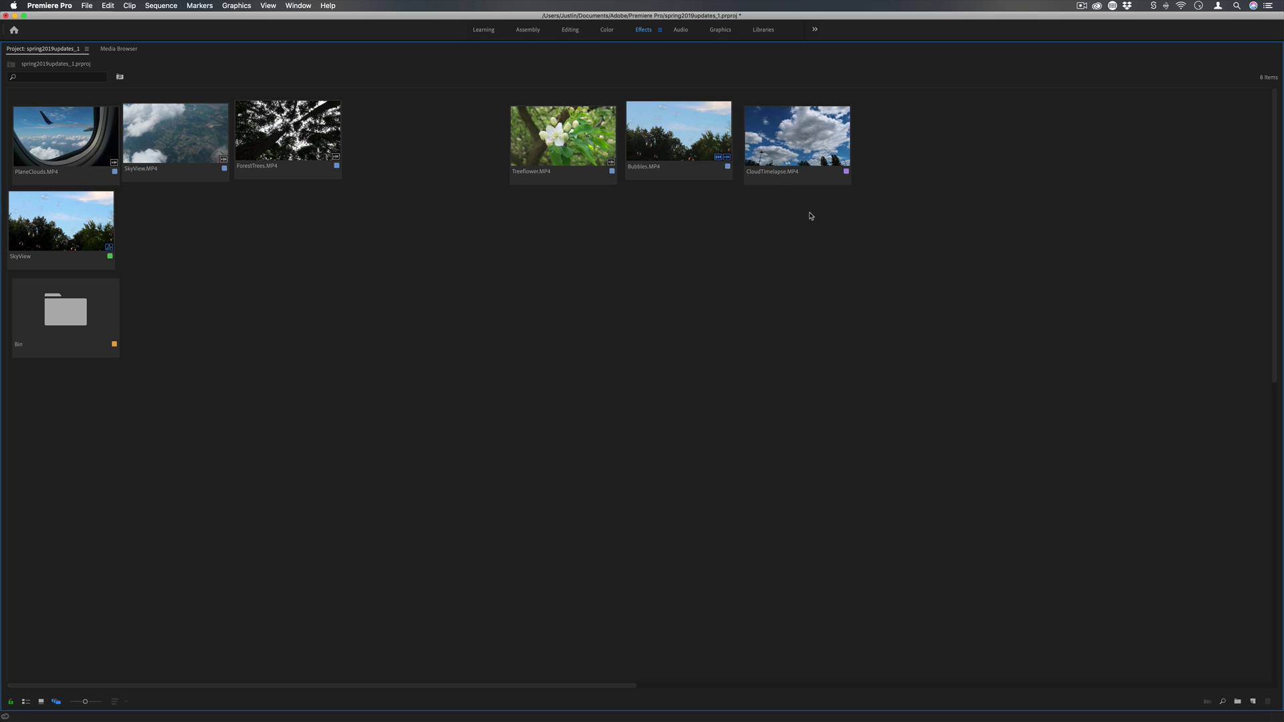
{"action": "key", "text": "super+a"}
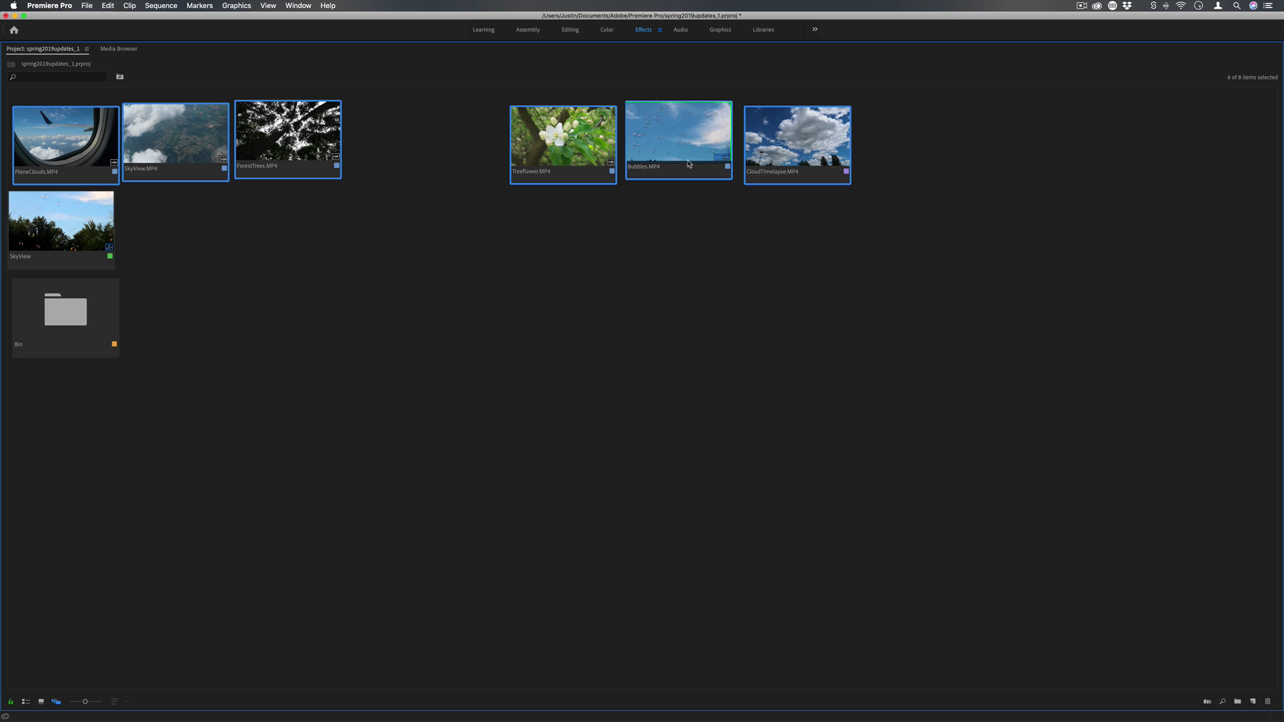
Restore the bin to normal size and drop the six clips at the start of SkyView's V1/A1.
{"action": "double_click", "coordinate": [53, 51]}
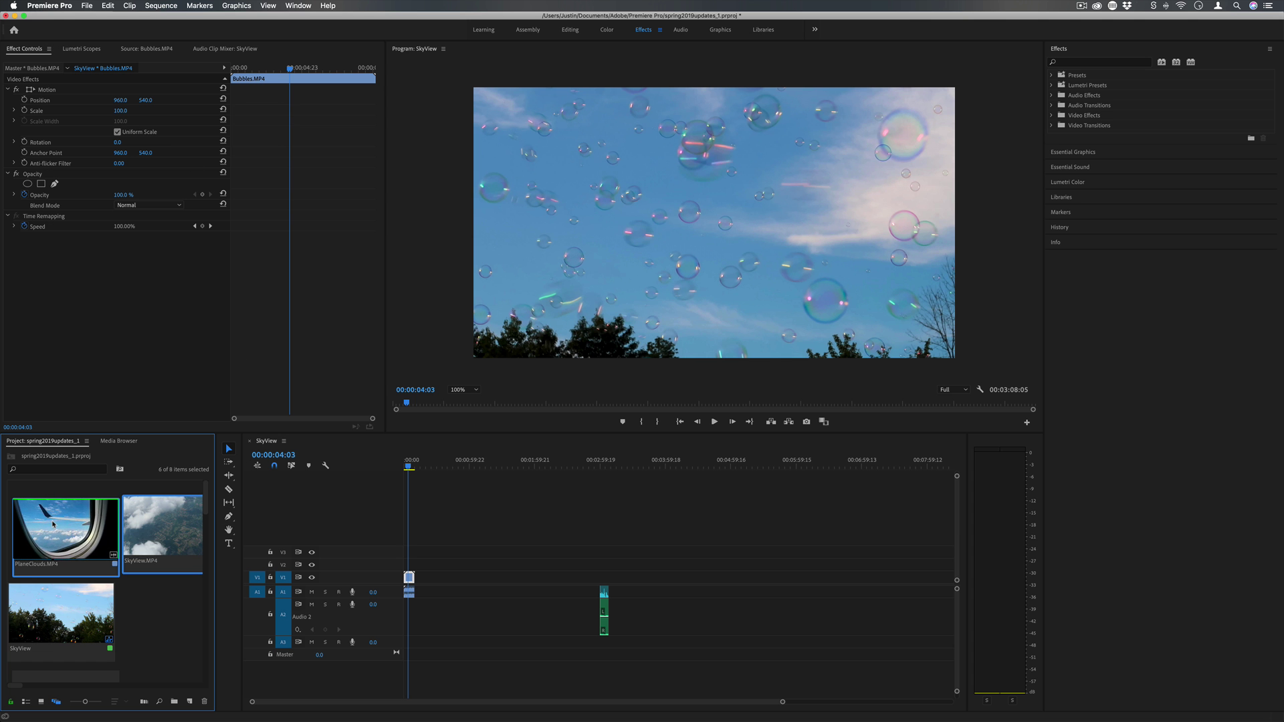
{"action": "left_click_drag", "start_coordinate": [53, 525], "coordinate": [405, 582]}
{"action": "mouse_move", "coordinate": [428, 463]}
{"action": "left_mouse_down"}
{"action": "mouse_move", "coordinate": [472, 466]}
{"action": "mouse_move", "coordinate": [407, 466]}
{"action": "left_mouse_up"}
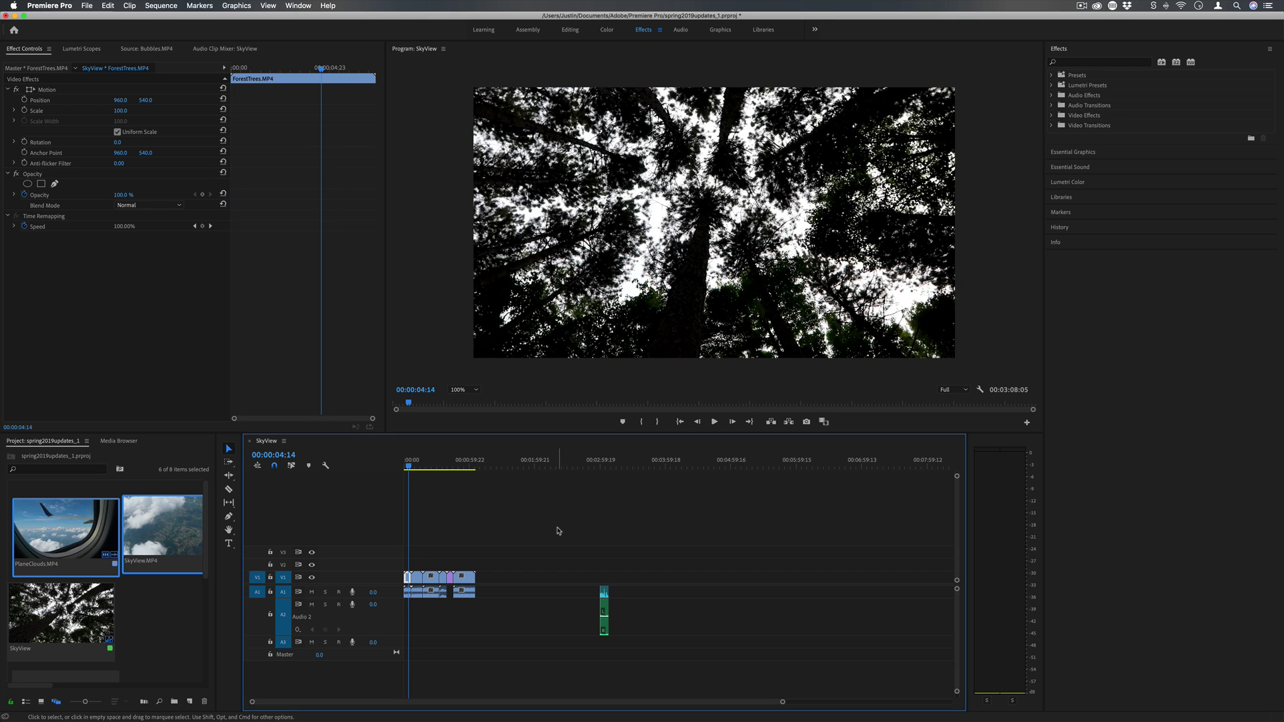
Write 'TEXT TITLE' over the forest shot and select all of its text.
{"action": "left_click", "coordinate": [229, 544]}
{"action": "left_click", "coordinate": [539, 288]}
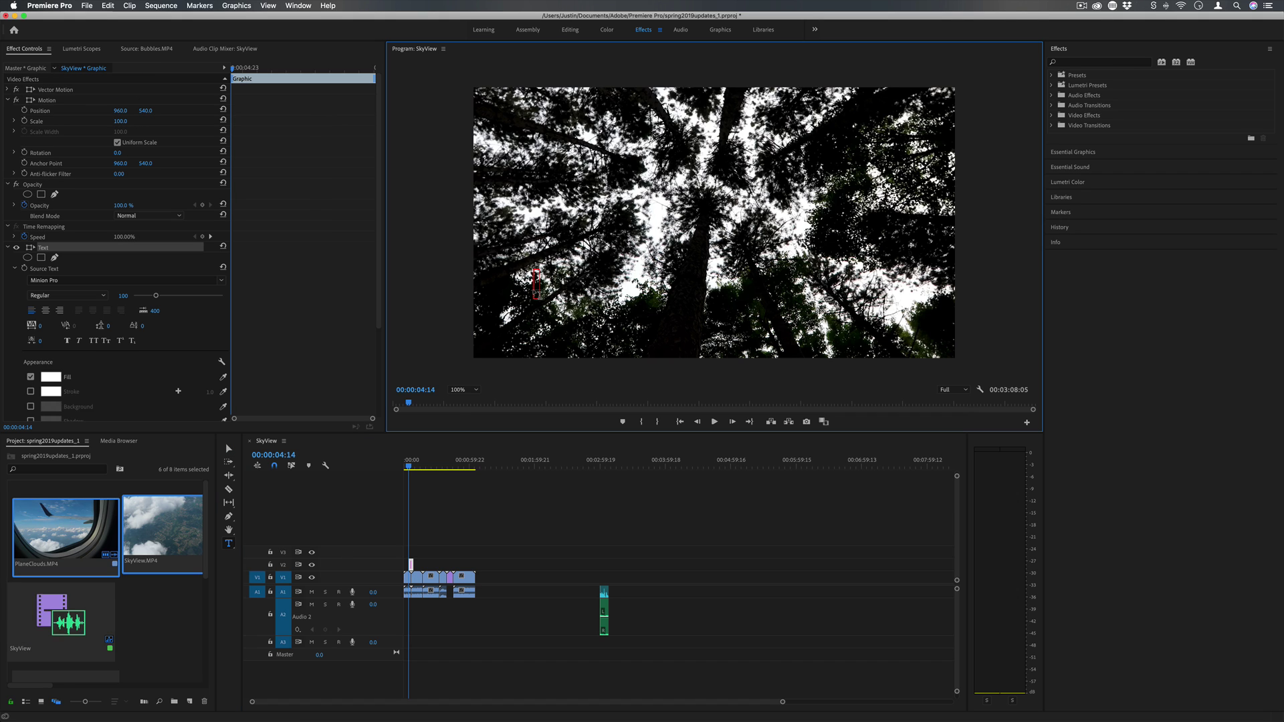
{"action": "type", "text": "1TEXT TITLE"}
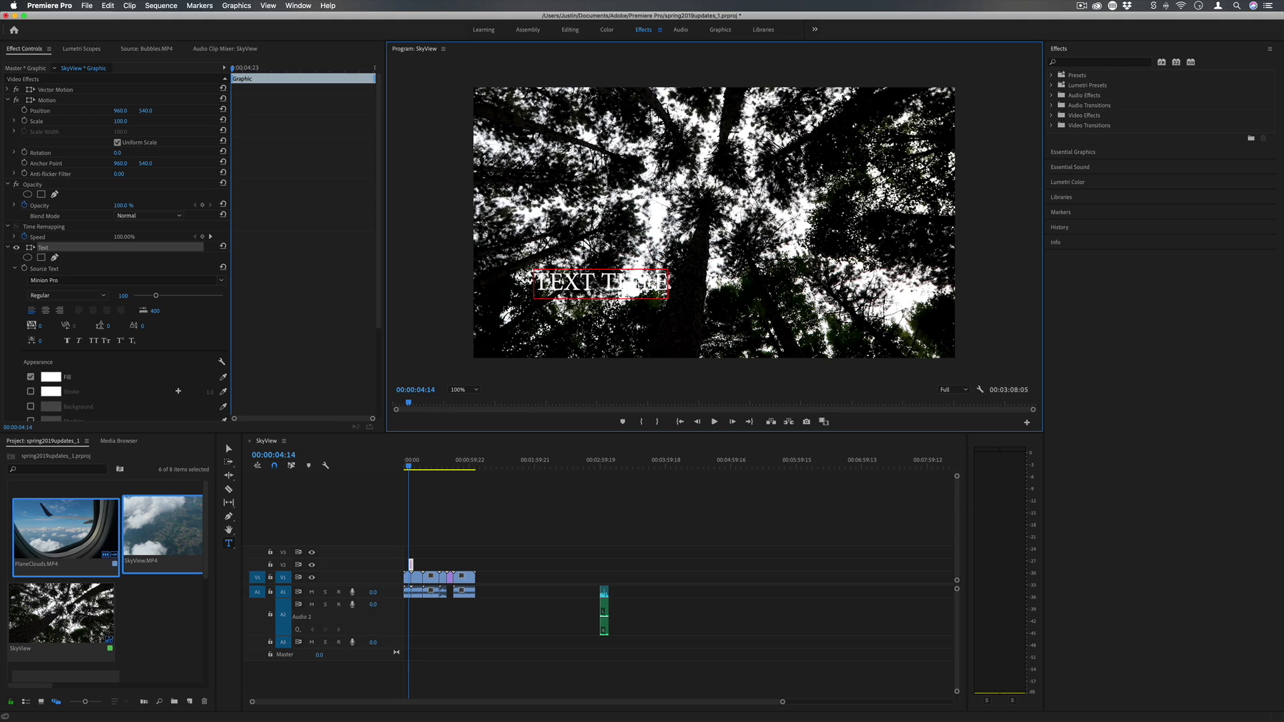
{"action": "key", "text": "super+a"}
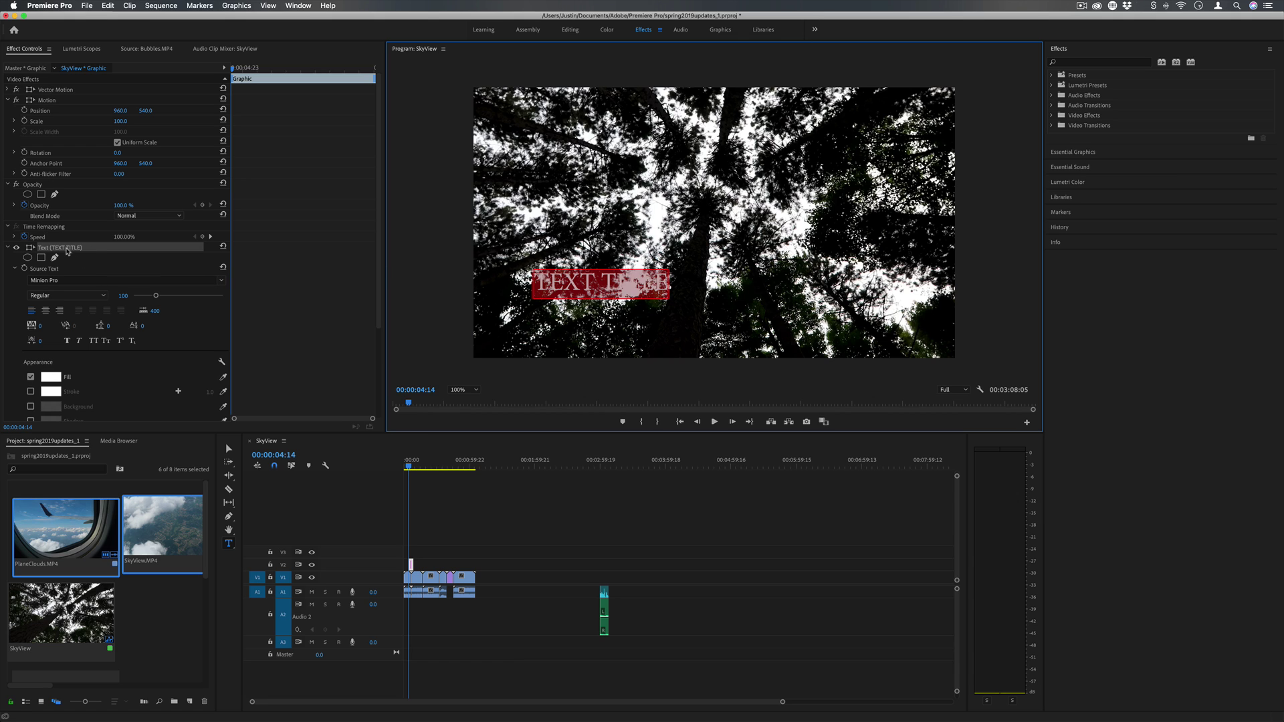
Enable Stroke in the title's Essential Graphics Appearance and add an extra stroke.
{"action": "left_click", "coordinate": [1090, 153]}
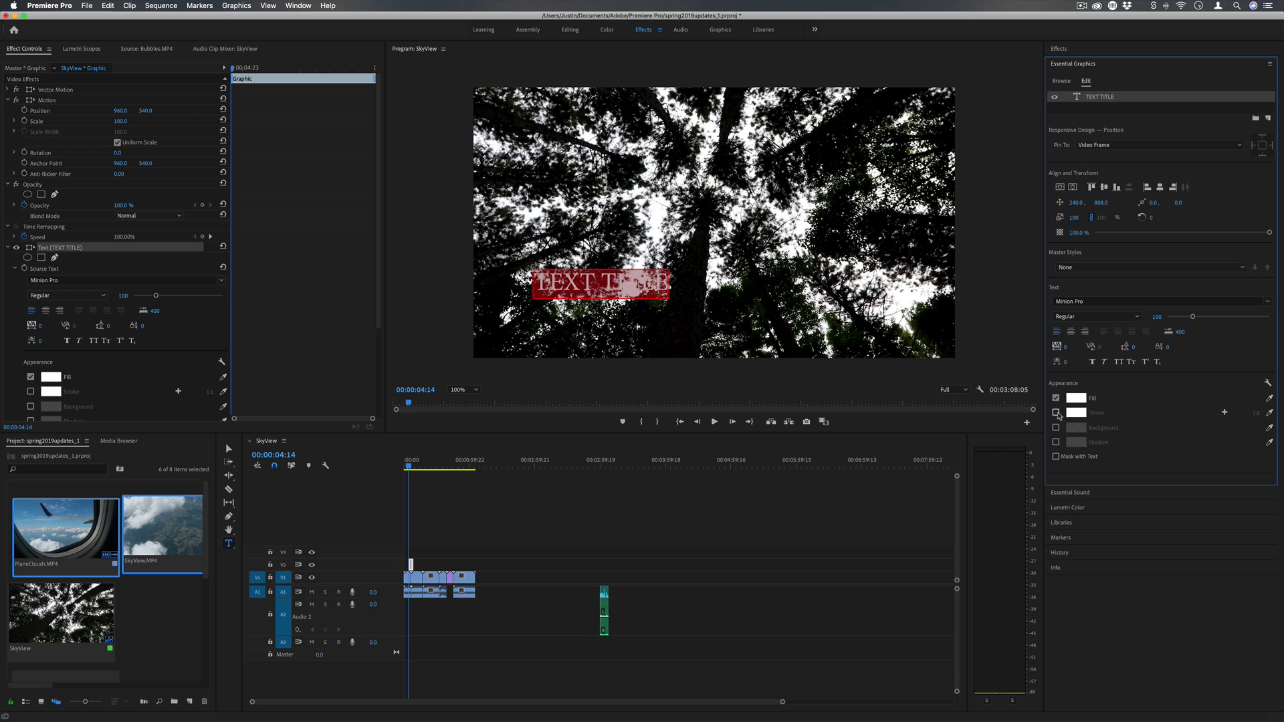
{"action": "left_click", "coordinate": [1055, 413]}
{"action": "left_click", "coordinate": [1224, 413]}
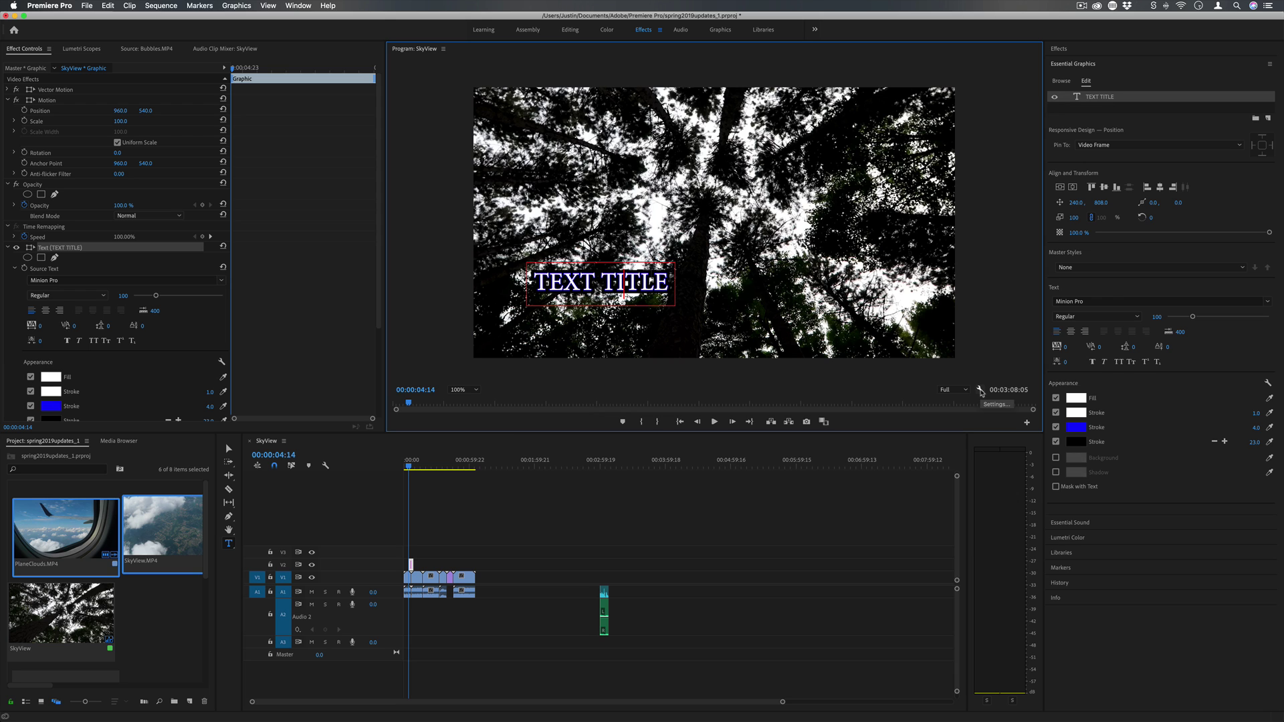
Show rulers and guides in the Program Monitor, adding one horizontal and one vertical guide.
{"action": "left_click", "coordinate": [980, 390]}
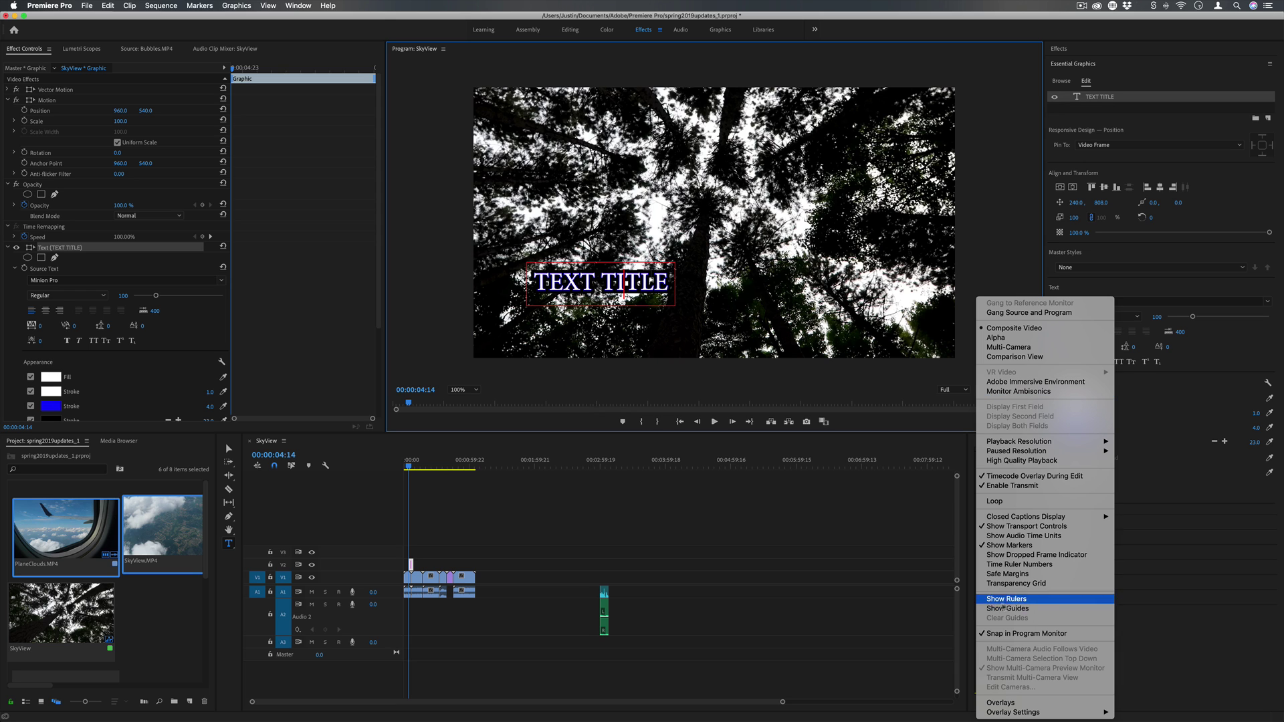
{"action": "left_click", "coordinate": [1022, 600]}
{"action": "left_click", "coordinate": [980, 390]}
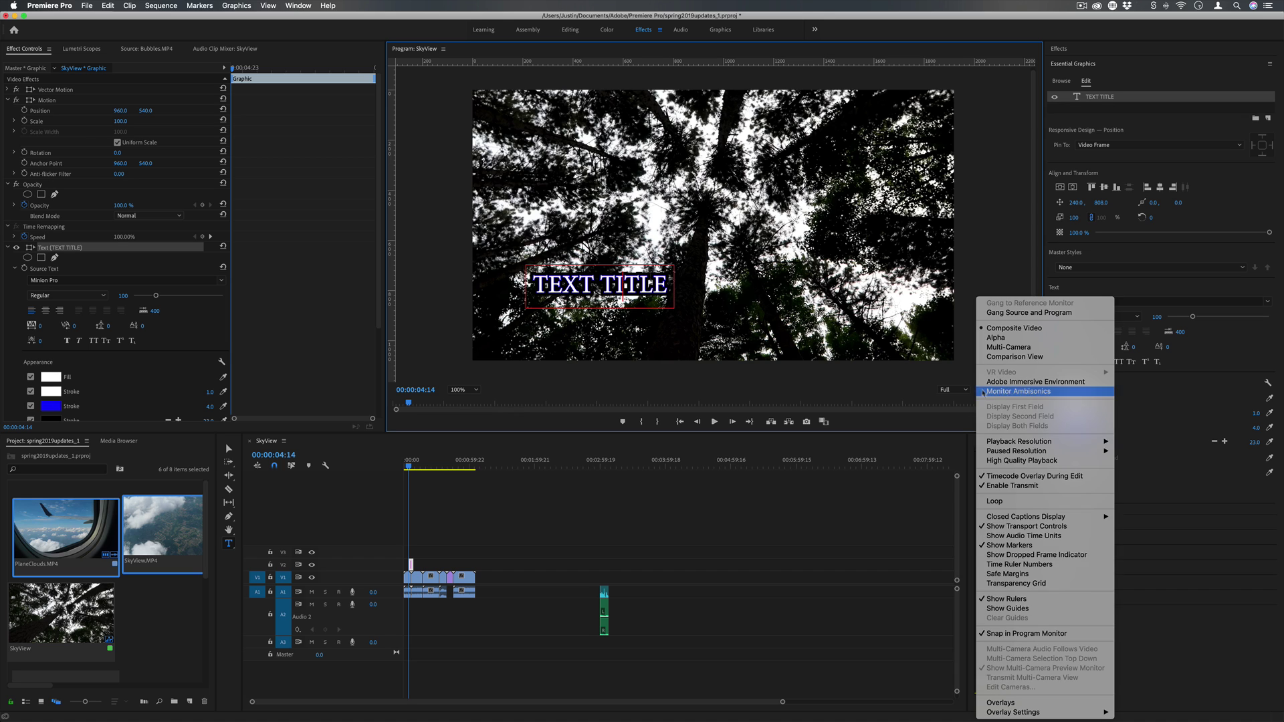
{"action": "left_click", "coordinate": [1017, 614]}
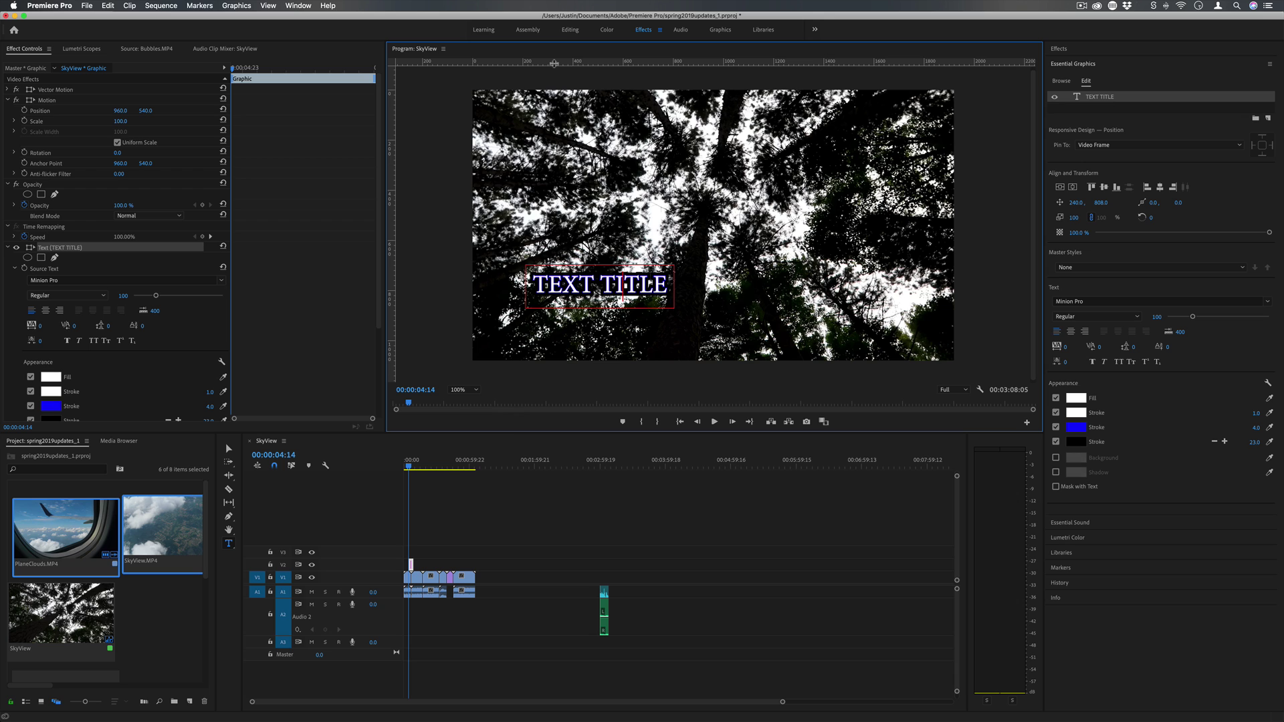
{"action": "left_click_drag", "start_coordinate": [551, 63], "coordinate": [579, 313]}
{"action": "left_click_drag", "start_coordinate": [390, 254], "coordinate": [516, 254]}
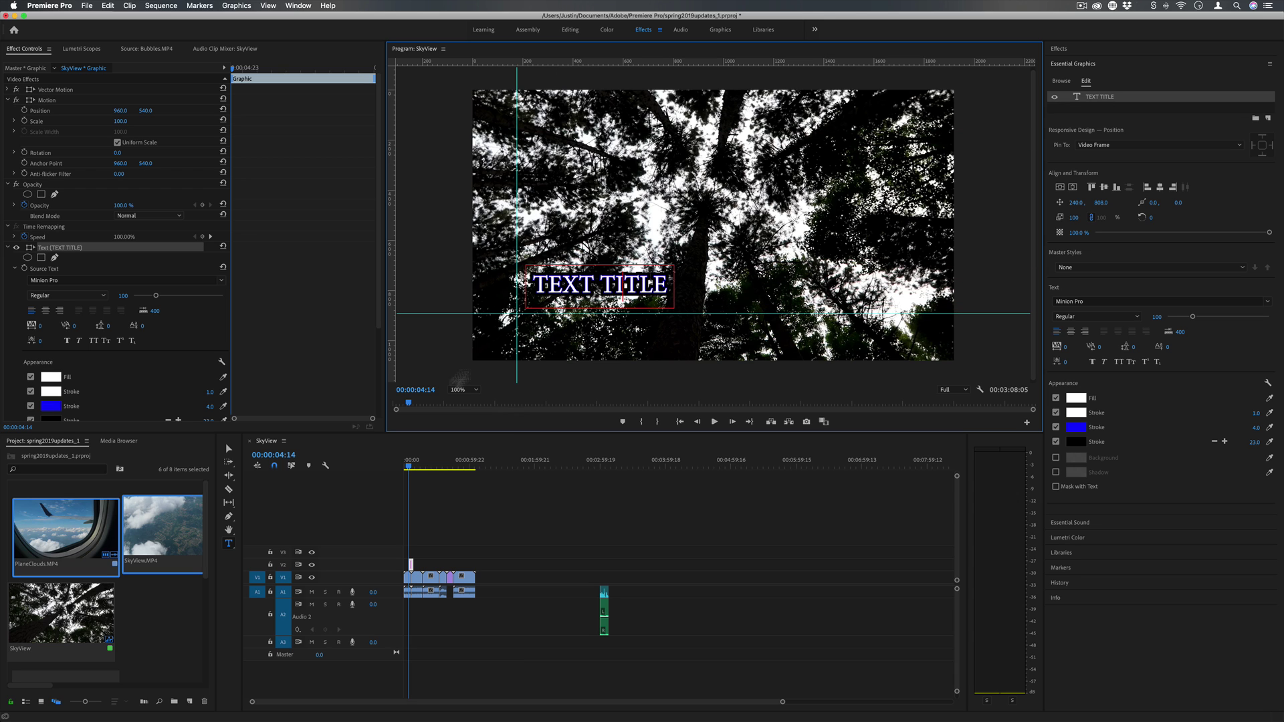
Move TEXT TITLE down-left so it sits on the guides, then deselect it.
{"action": "left_click", "coordinate": [228, 449]}
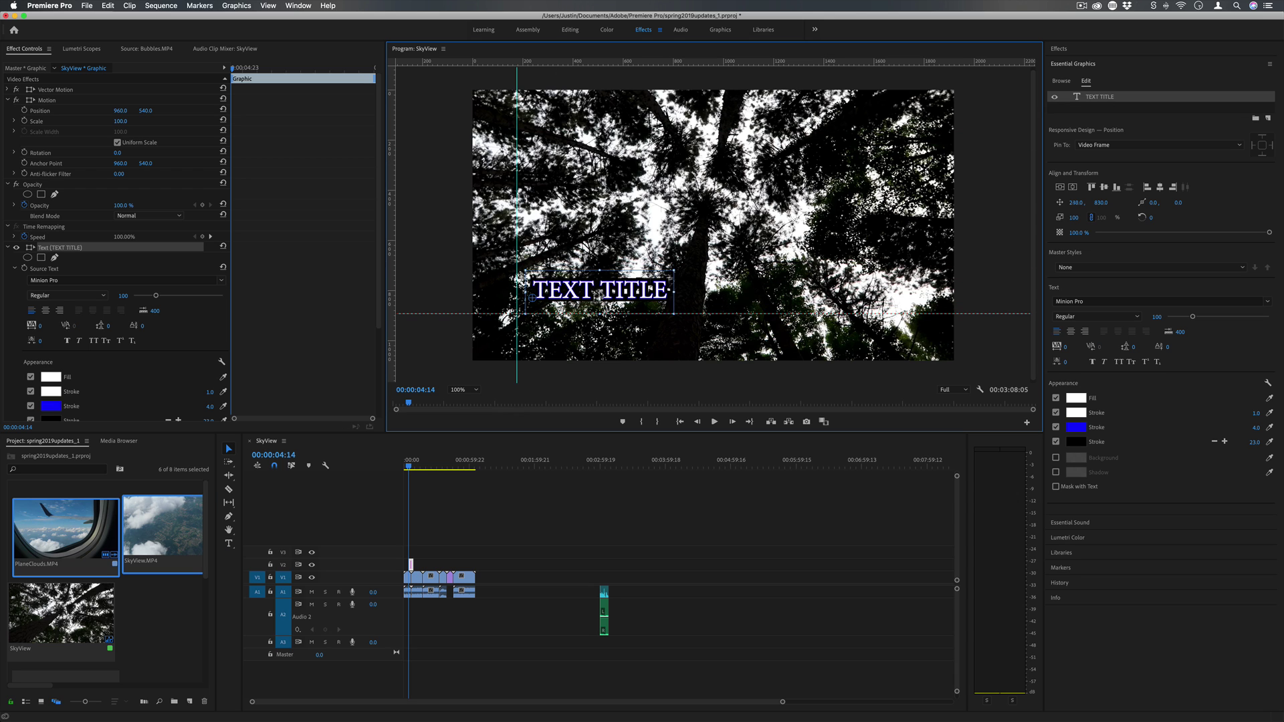
{"action": "left_click_drag", "start_coordinate": [596, 288], "coordinate": [579, 309]}
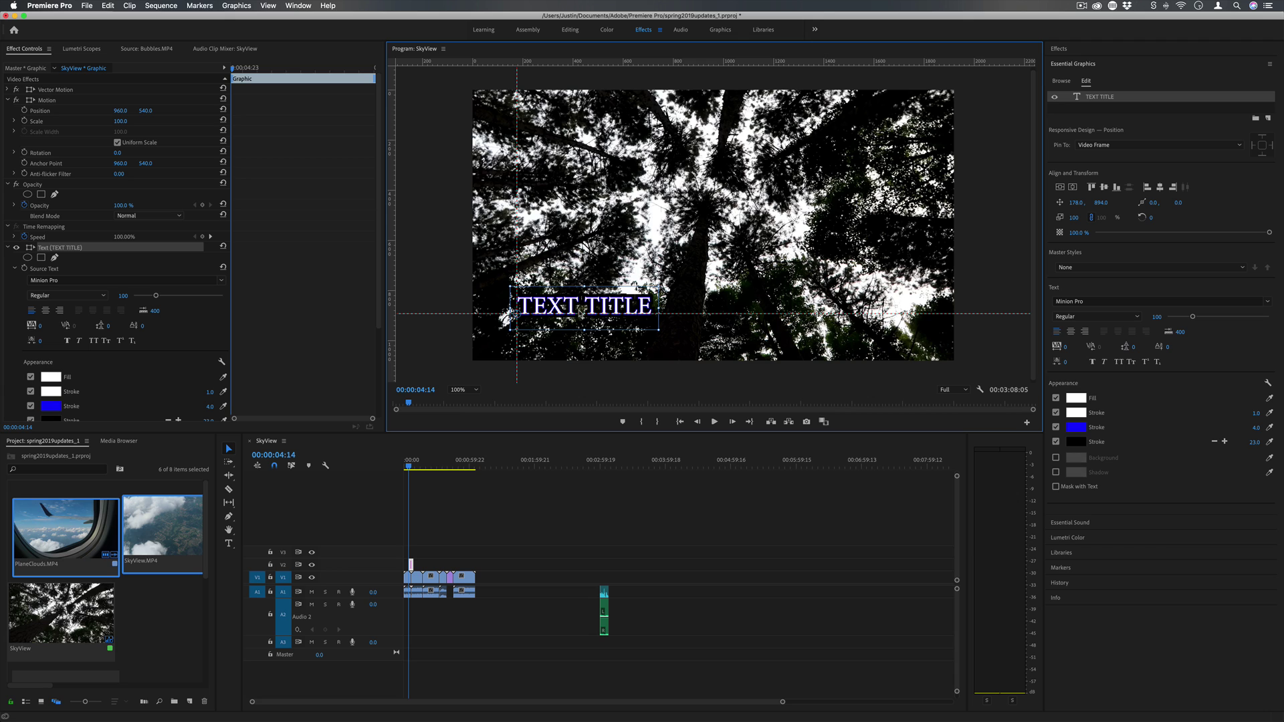
{"action": "left_click", "coordinate": [682, 377]}
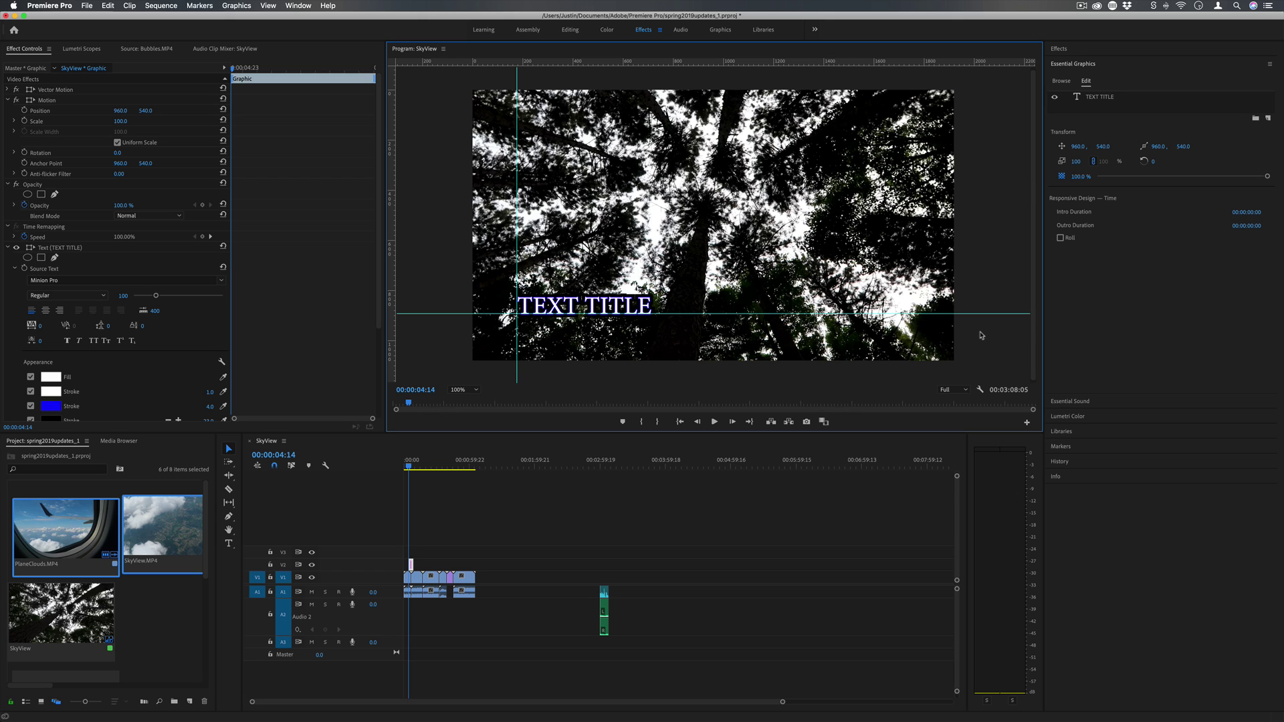
Clear the guides, undo to restore them, and bring up the Guide Templates options.
{"action": "left_click", "coordinate": [980, 389]}
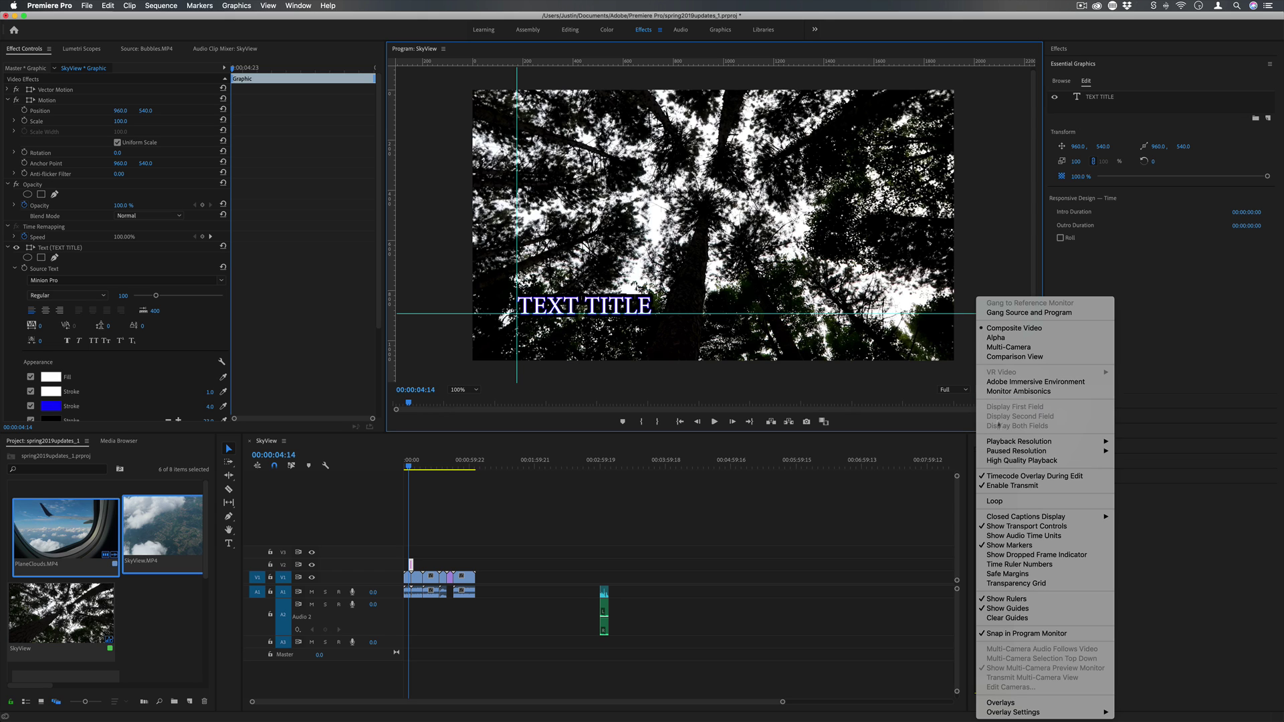
{"action": "left_click", "coordinate": [1017, 618]}
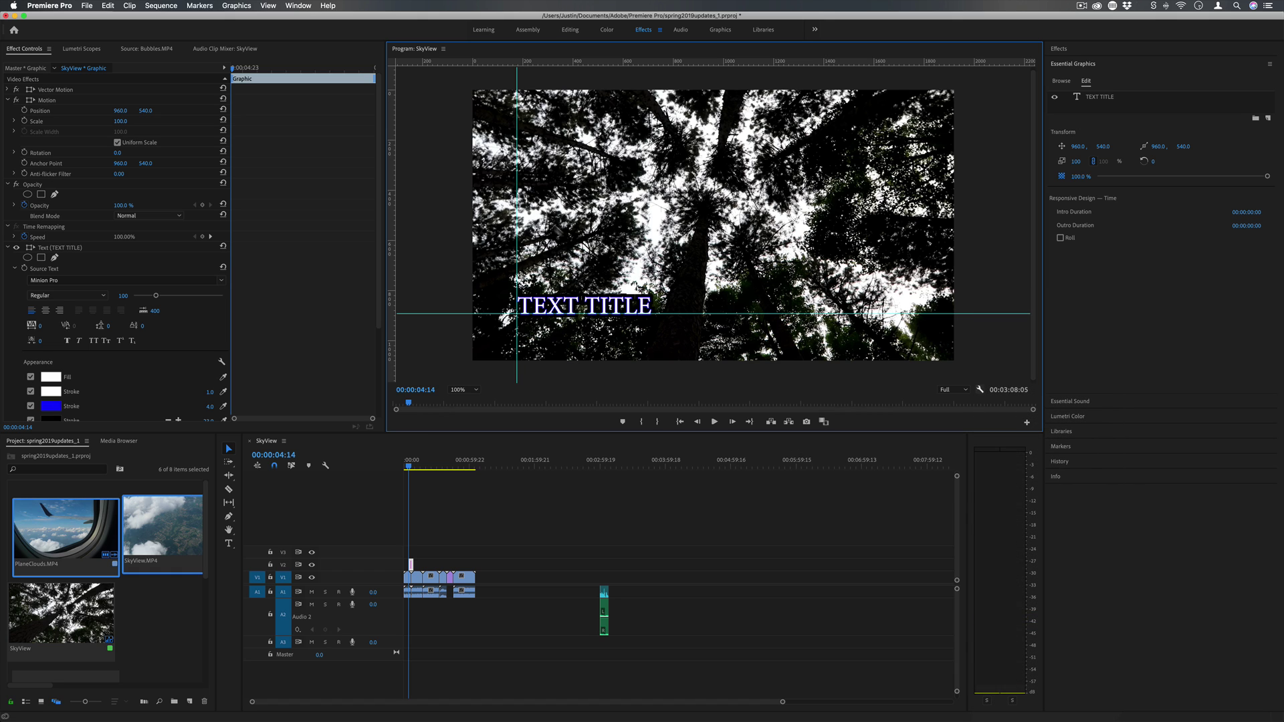
{"action": "left_click", "coordinate": [980, 390]}
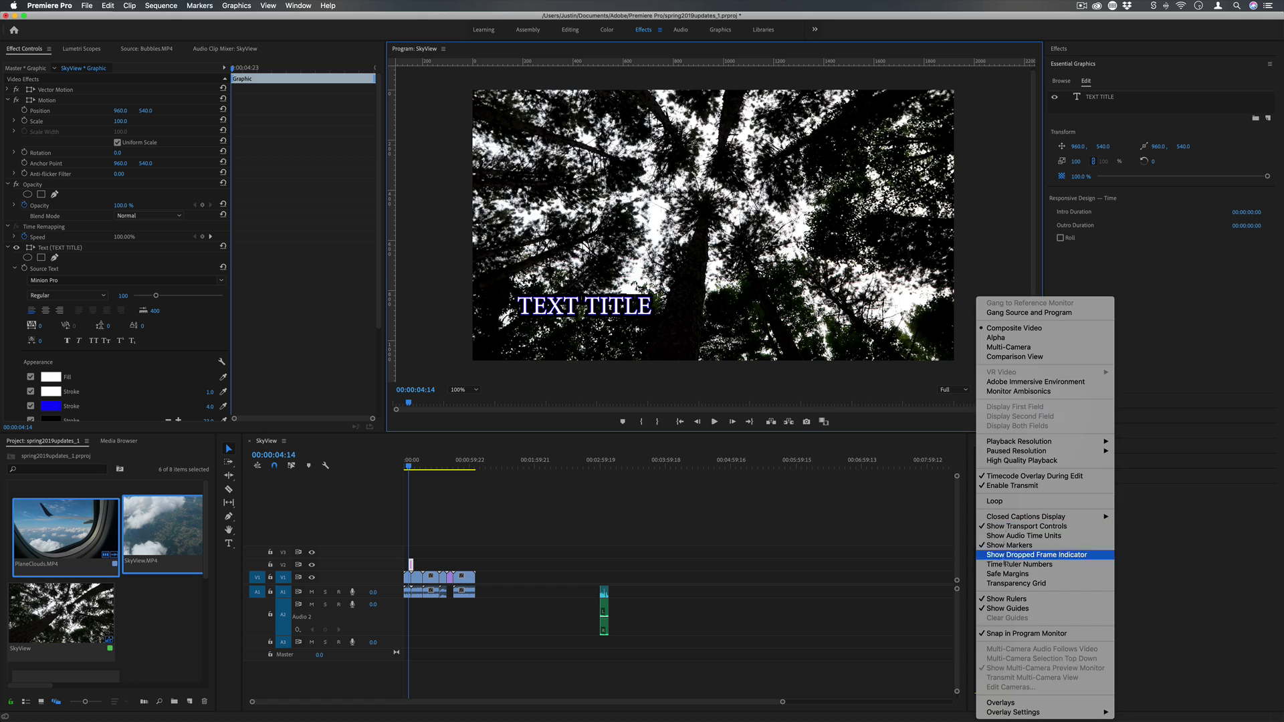
{"action": "key", "text": "super+z"}
{"action": "left_click", "coordinate": [268, 6]}
Cancel saving the guides as a template and jump to the audio clip at 00:03:02:12.
{"action": "mouse_move", "coordinate": [324, 150]}
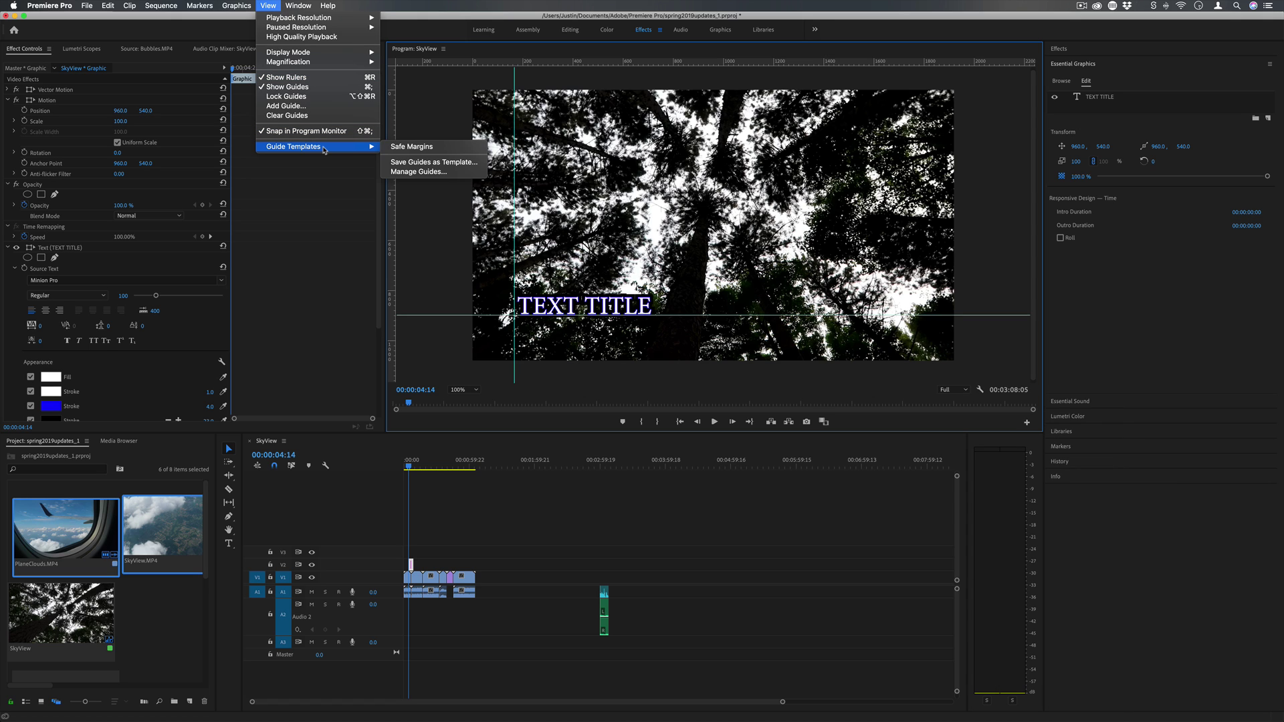
{"action": "left_click", "coordinate": [433, 162]}
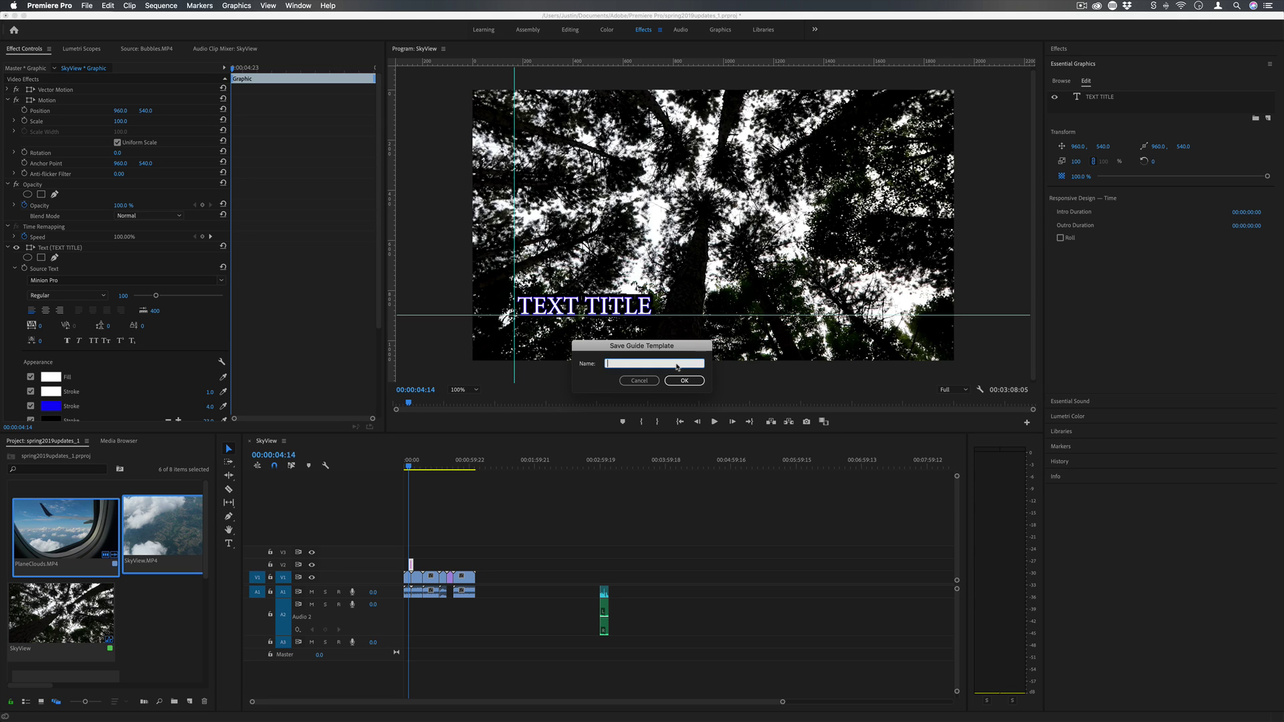
{"action": "left_click", "coordinate": [640, 381]}
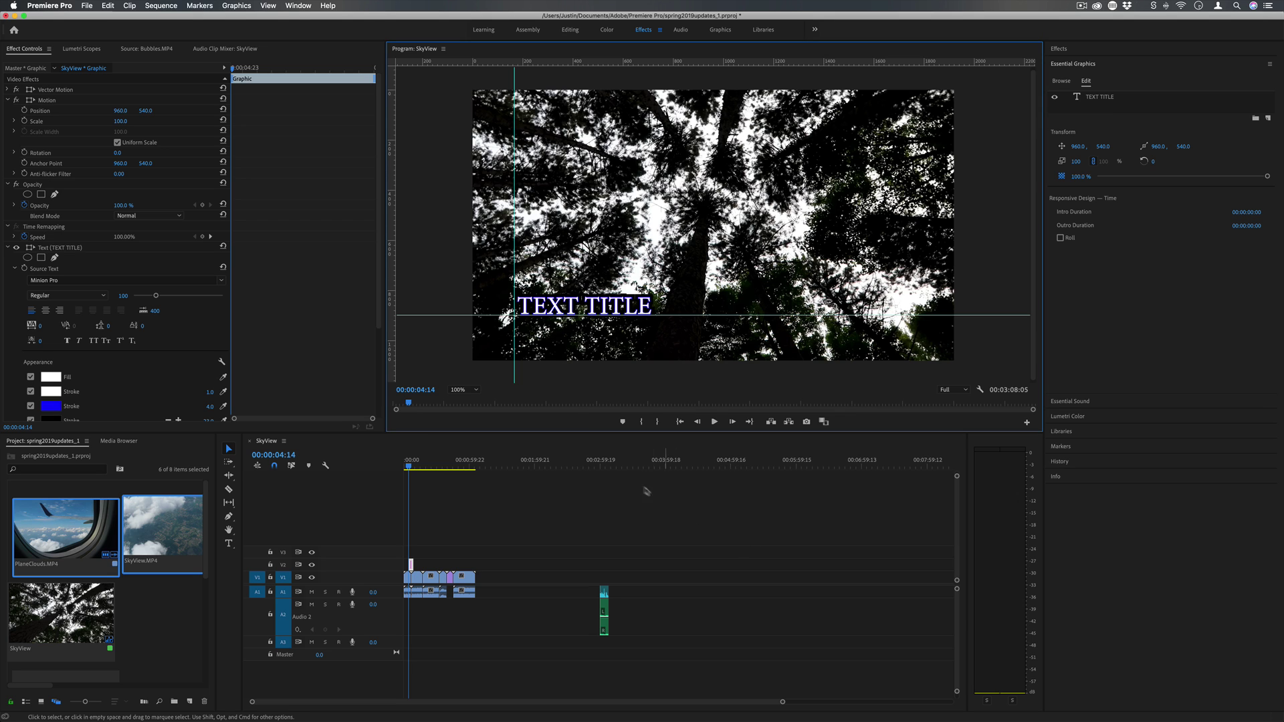
{"action": "left_click", "coordinate": [604, 461]}
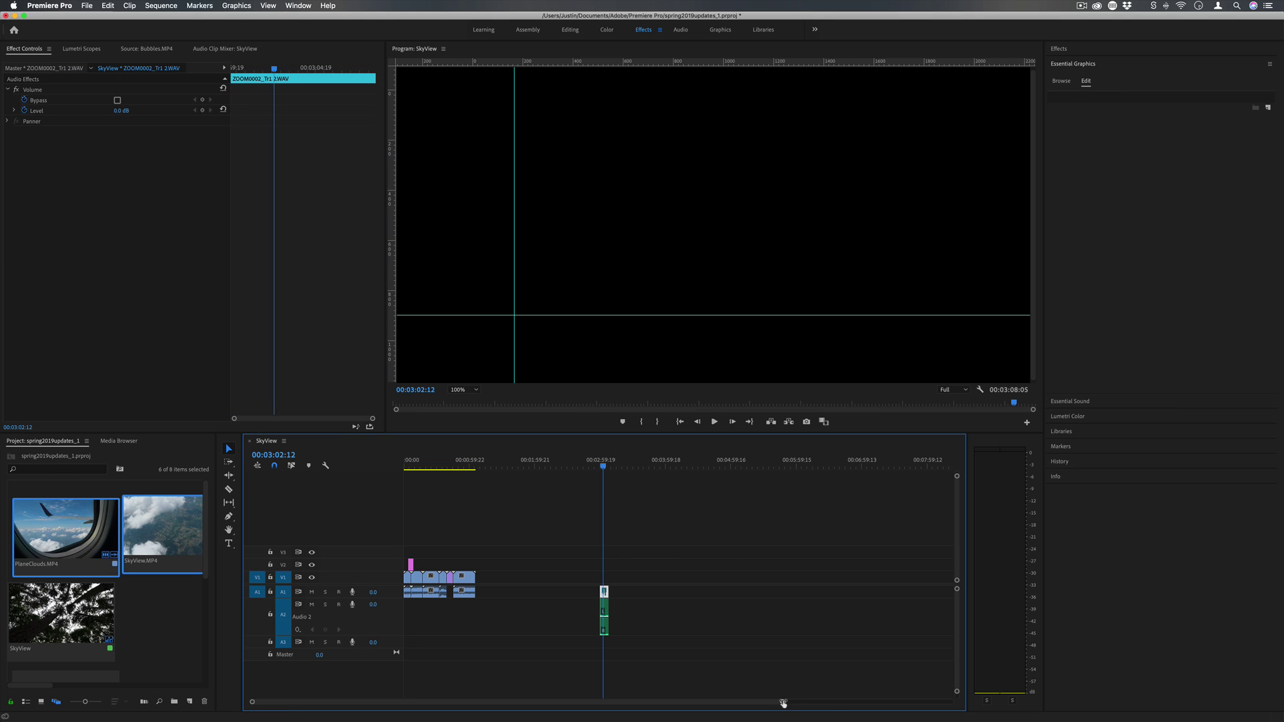
Zoom the timeline in, park the playhead at 00:03:03:19 and select forest-birds-loop-02.wav.
{"action": "left_click_drag", "start_coordinate": [783, 703], "coordinate": [471, 701]}
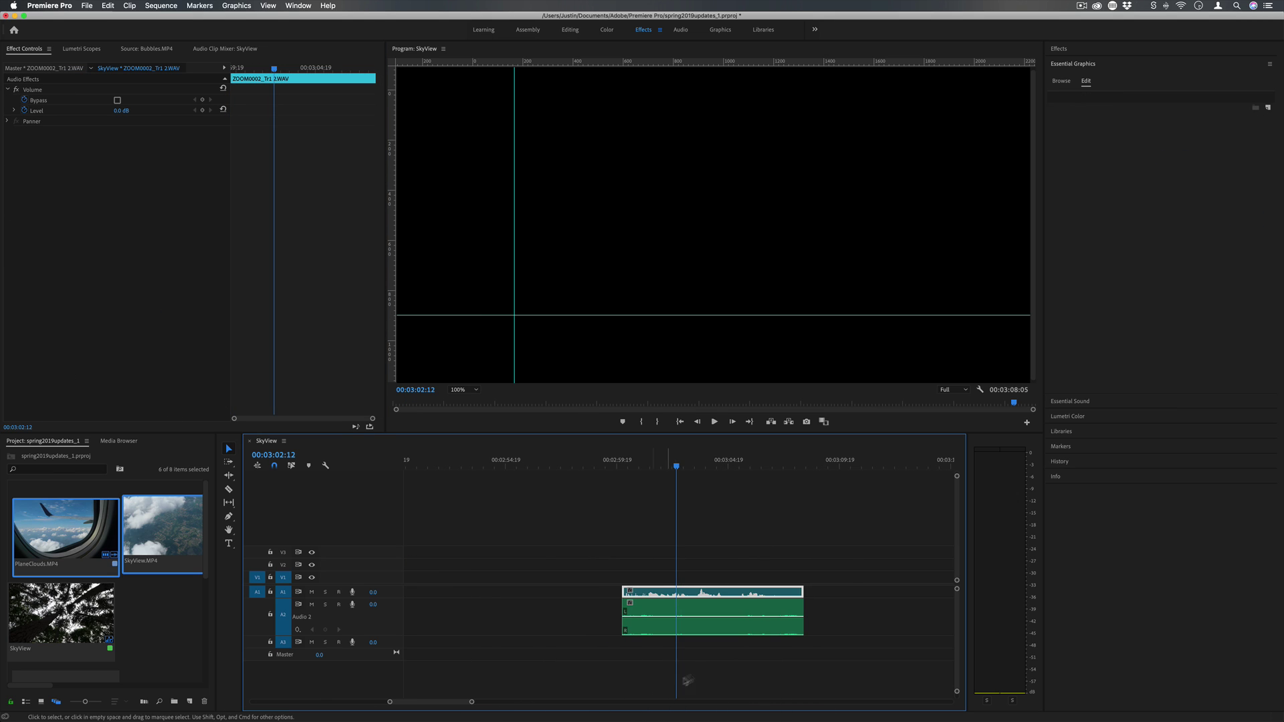
{"action": "left_click", "coordinate": [789, 610]}
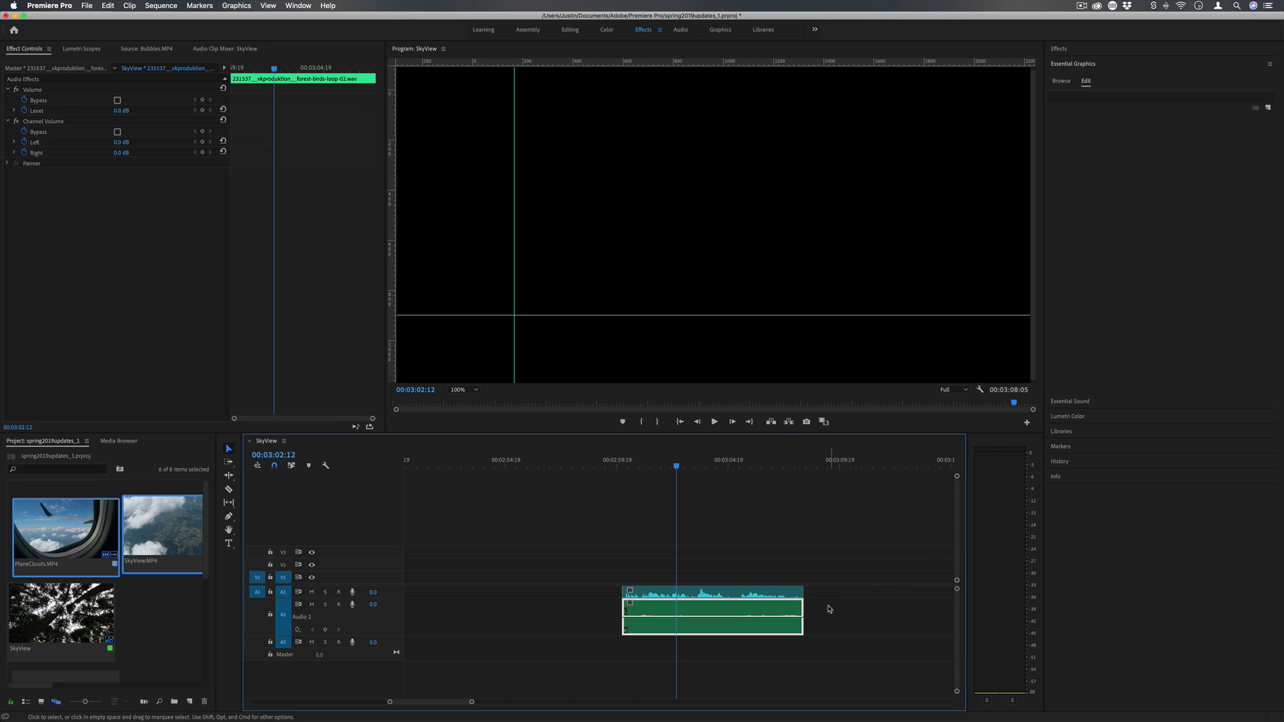
{"action": "left_click", "coordinate": [797, 591]}
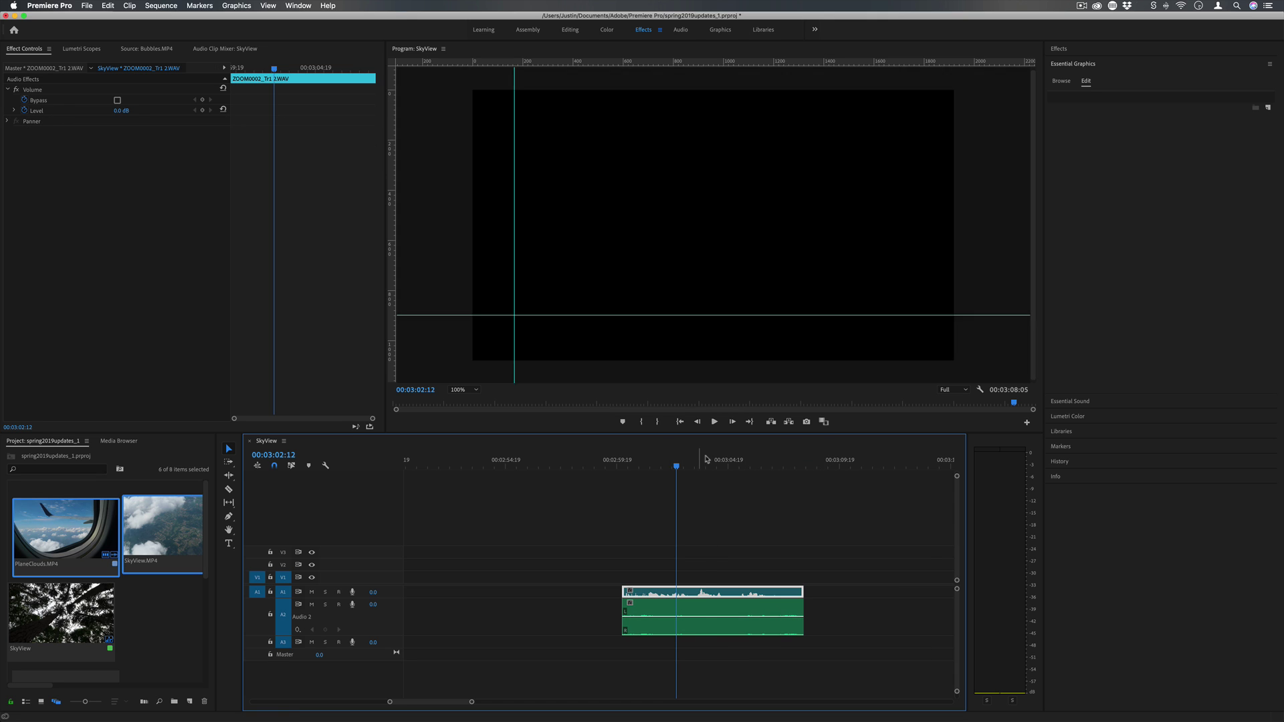
{"action": "left_click", "coordinate": [705, 460]}
{"action": "left_click", "coordinate": [747, 610]}
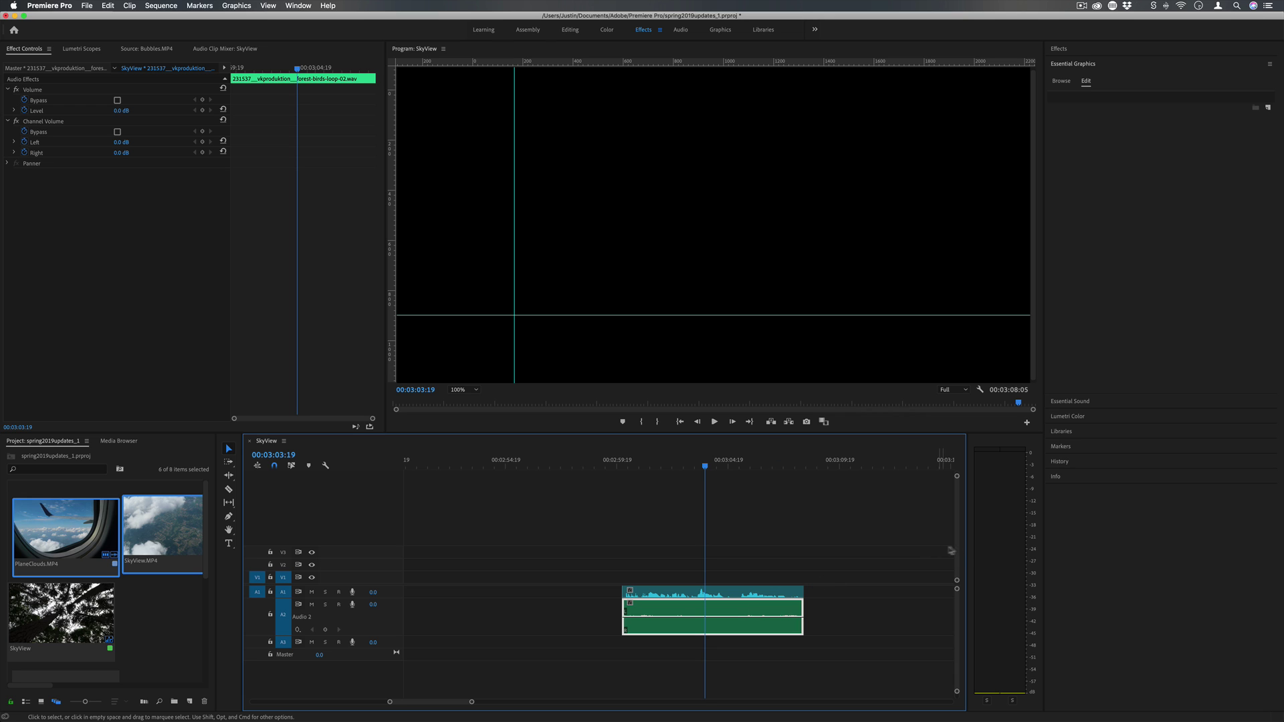
Tag the forest-birds clip as Ambience and enable Ducking against clips without an assigned audio type.
{"action": "left_click", "coordinate": [1081, 405]}
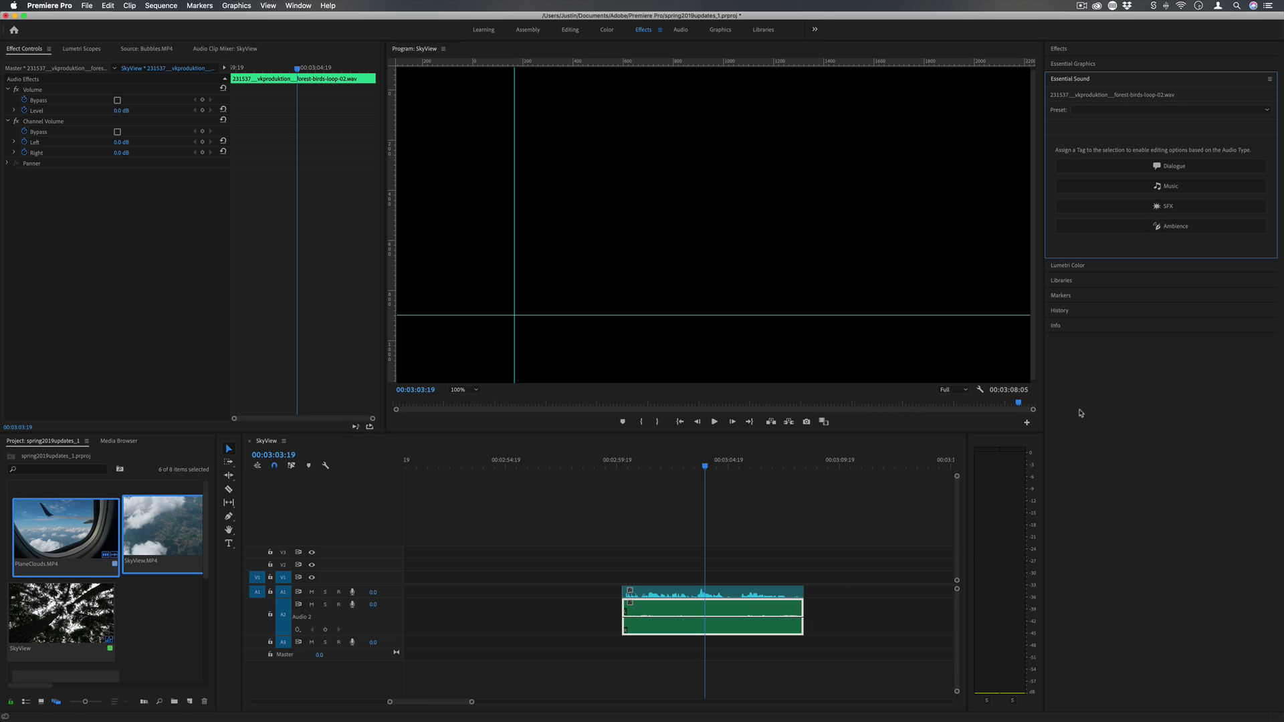
{"action": "left_click", "coordinate": [772, 611]}
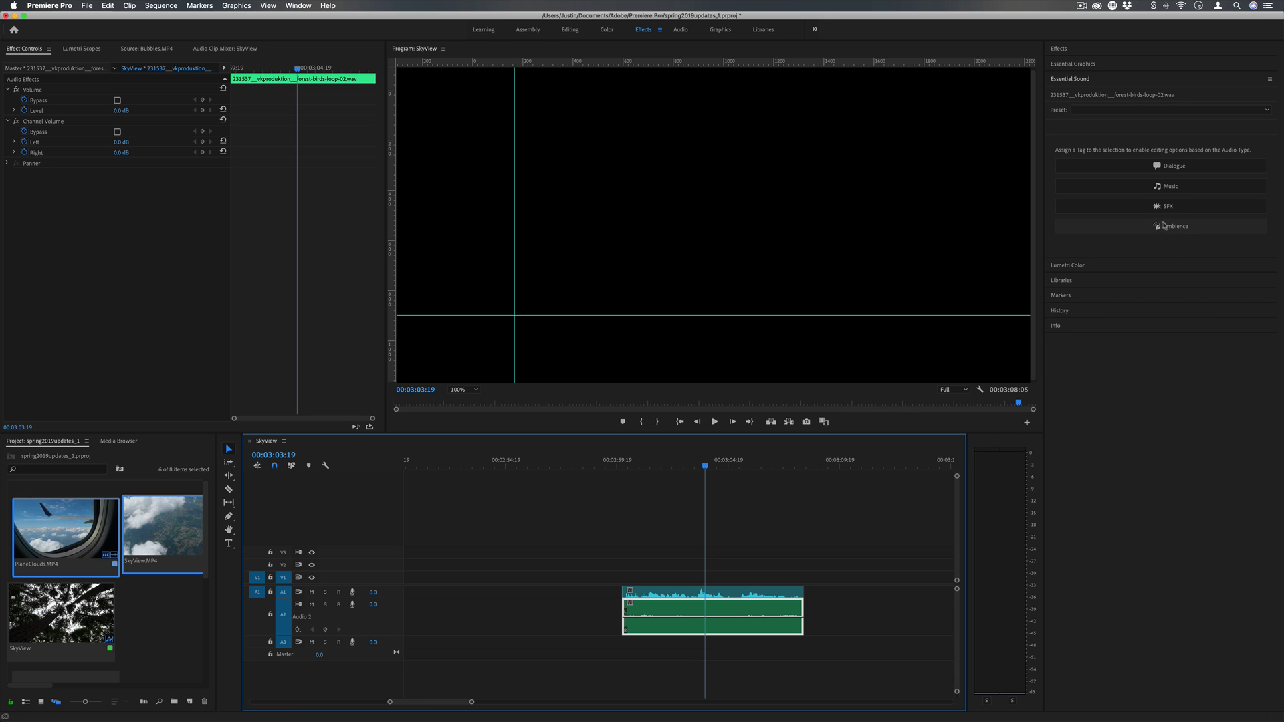
{"action": "left_click", "coordinate": [1191, 228]}
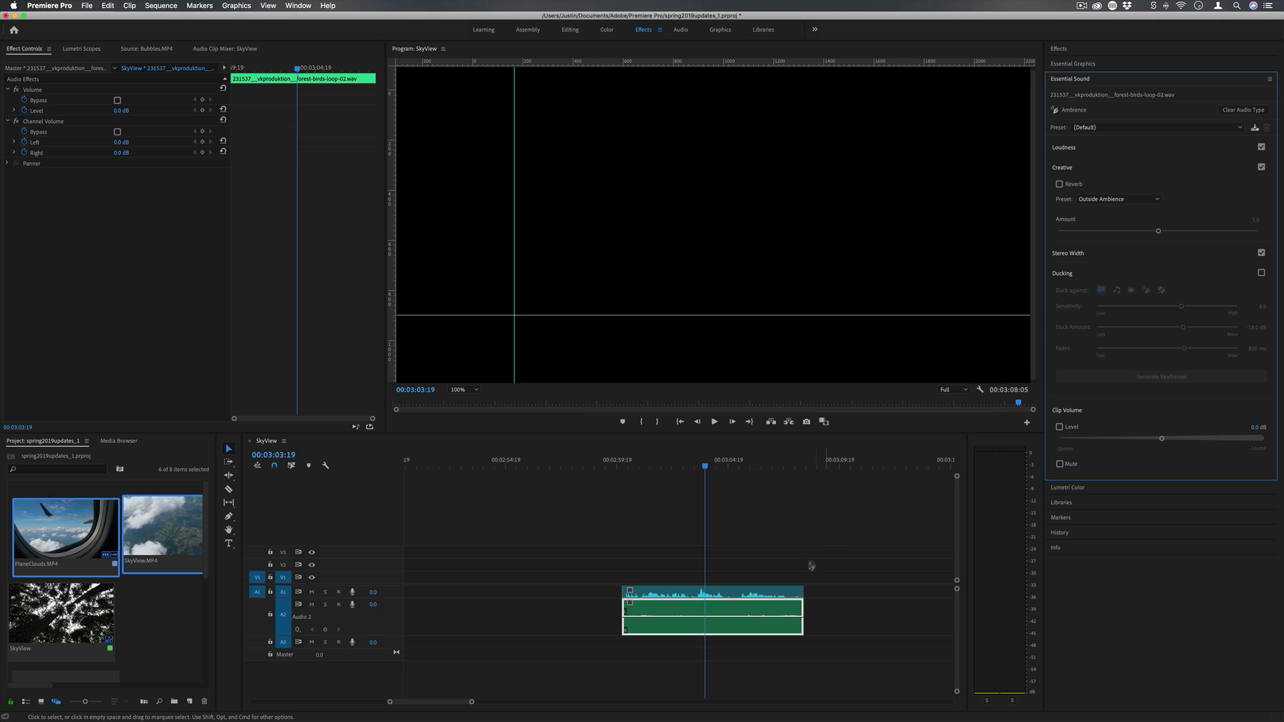
{"action": "left_click", "coordinate": [1261, 273]}
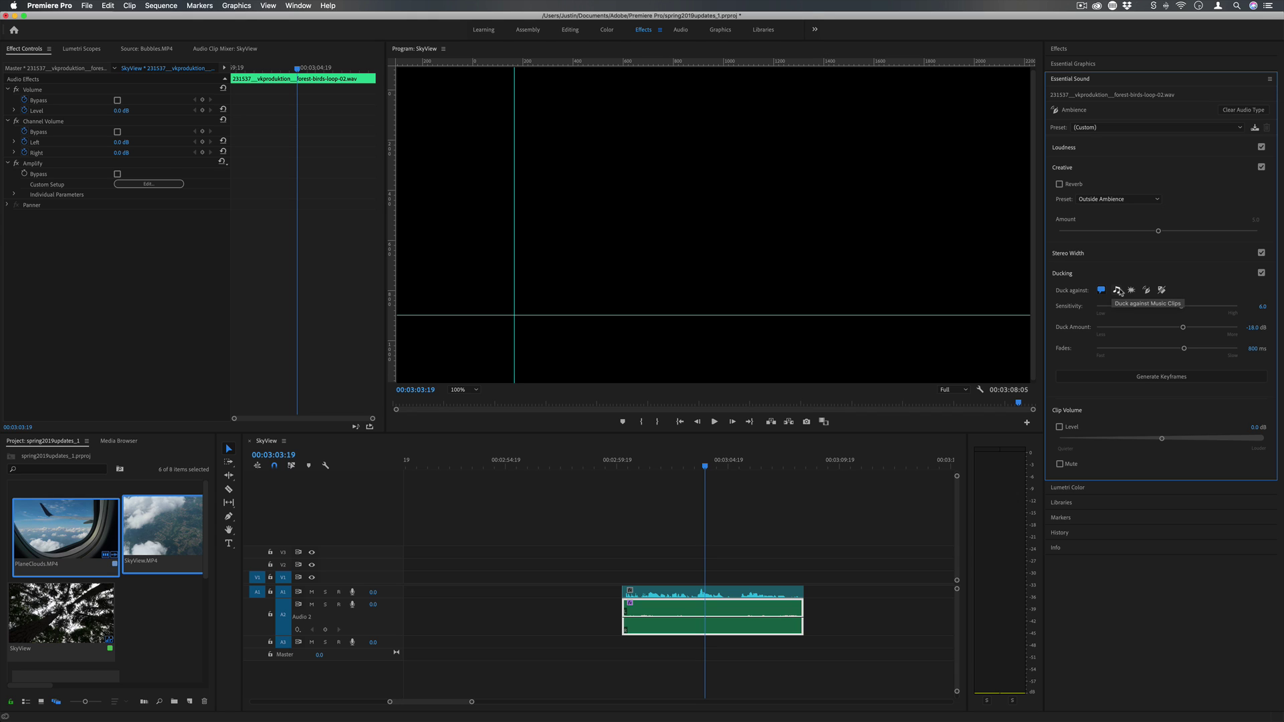
{"action": "left_click", "coordinate": [1161, 290]}
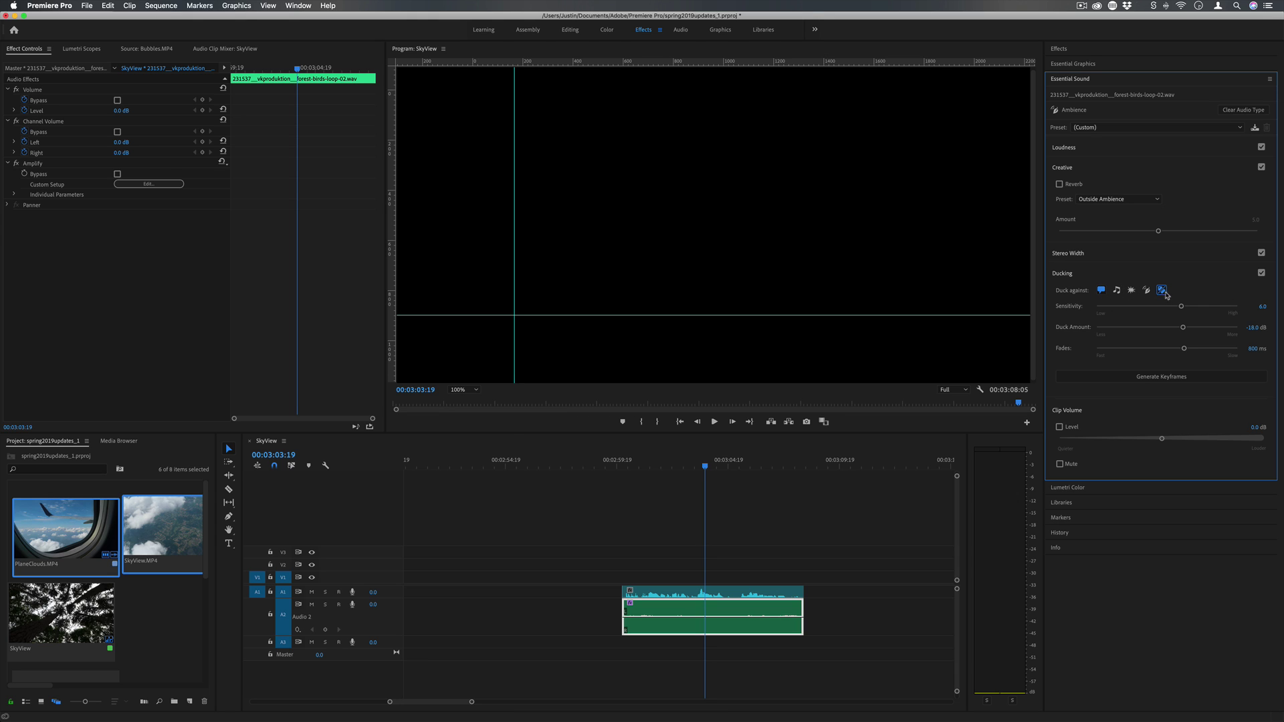
Re-tag ZOOM0002_Tr1 2.WAV as Dialogue, then reselect the forest-birds clip.
{"action": "left_click", "coordinate": [740, 594]}
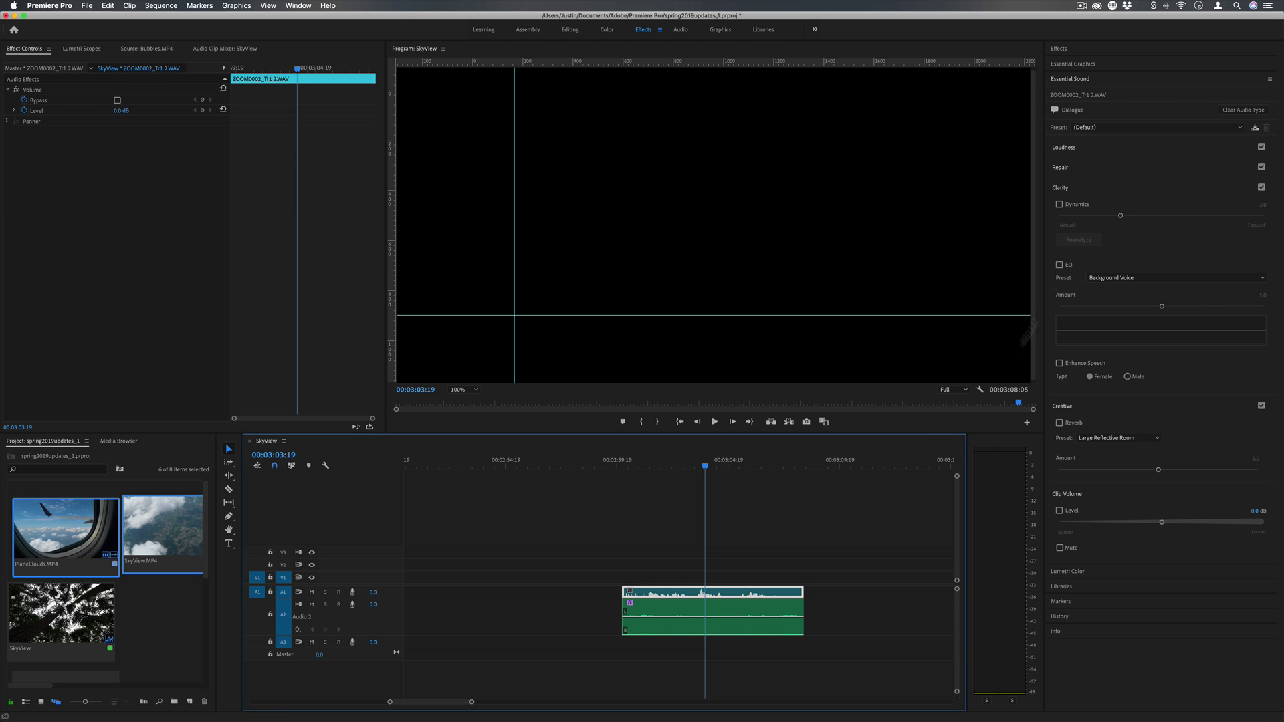
{"action": "left_click", "coordinate": [1236, 113]}
{"action": "left_click", "coordinate": [1236, 111]}
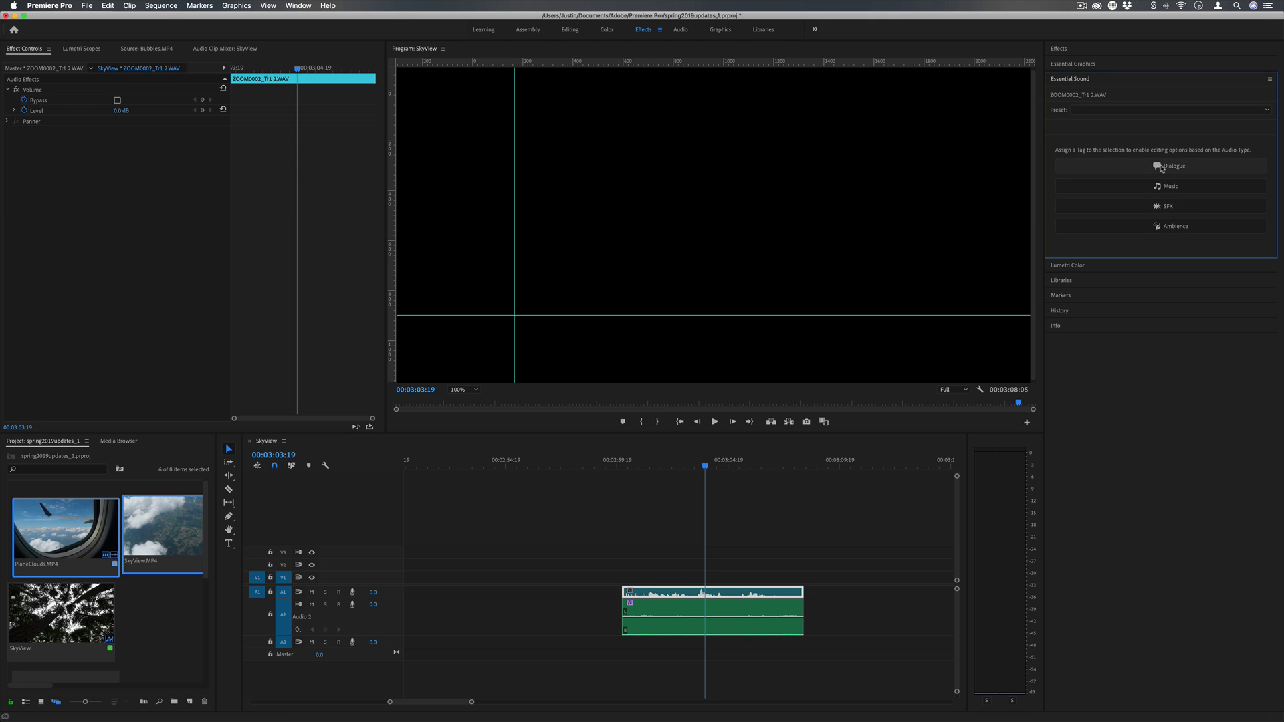
{"action": "left_click", "coordinate": [1163, 167]}
{"action": "left_click", "coordinate": [742, 607]}
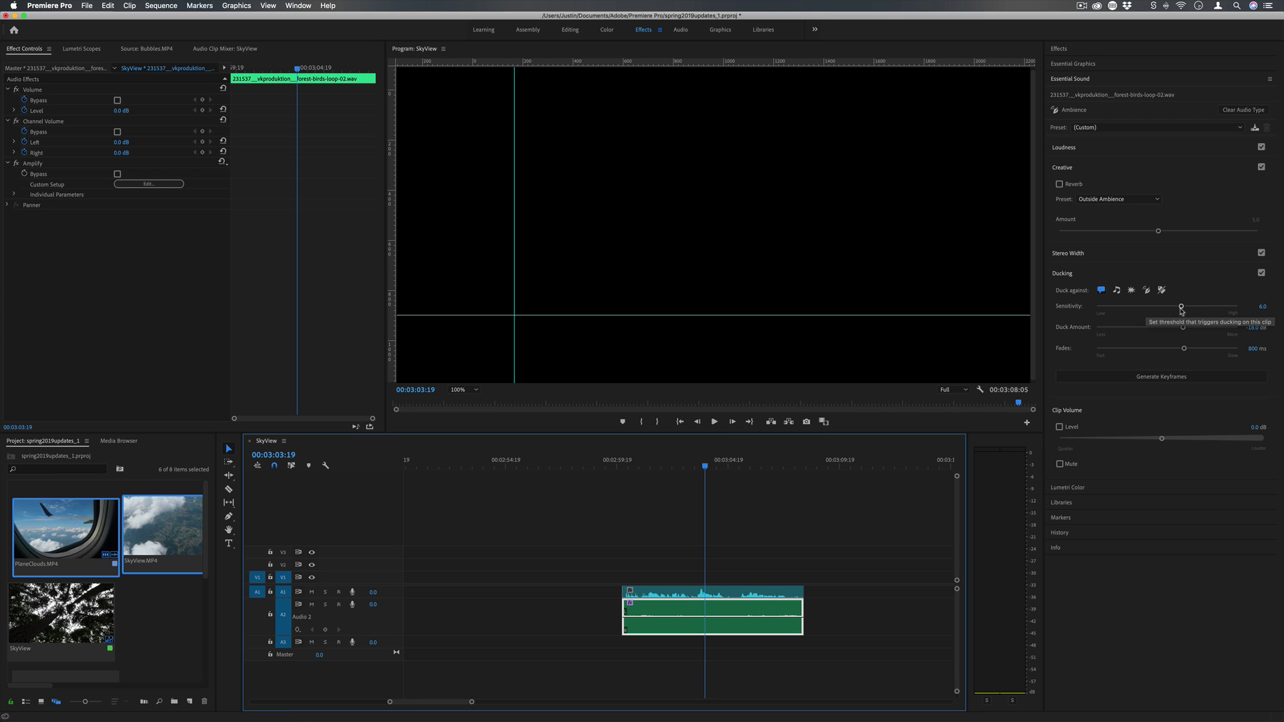
Deepen the duck amount to -21.0 dB and generate ducking keyframes on the forest-birds volume.
{"action": "left_click_drag", "start_coordinate": [1185, 327], "coordinate": [1202, 351]}
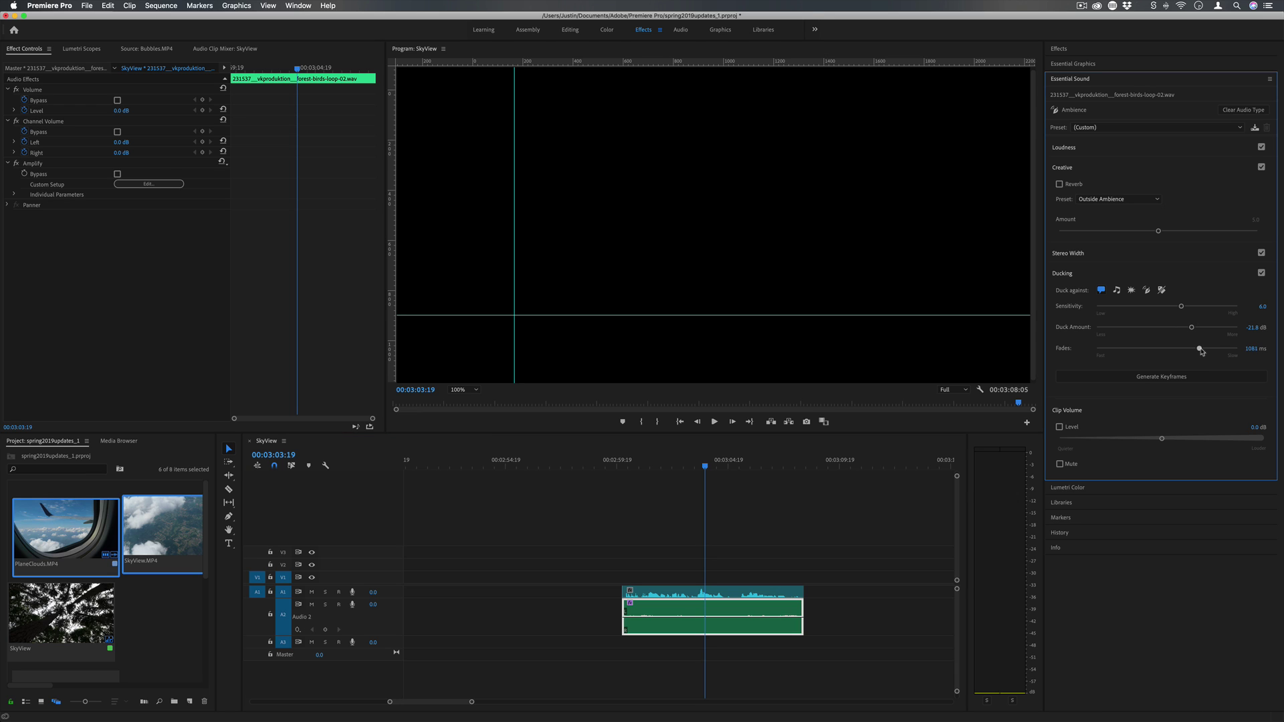
{"action": "left_click", "coordinate": [1184, 378]}
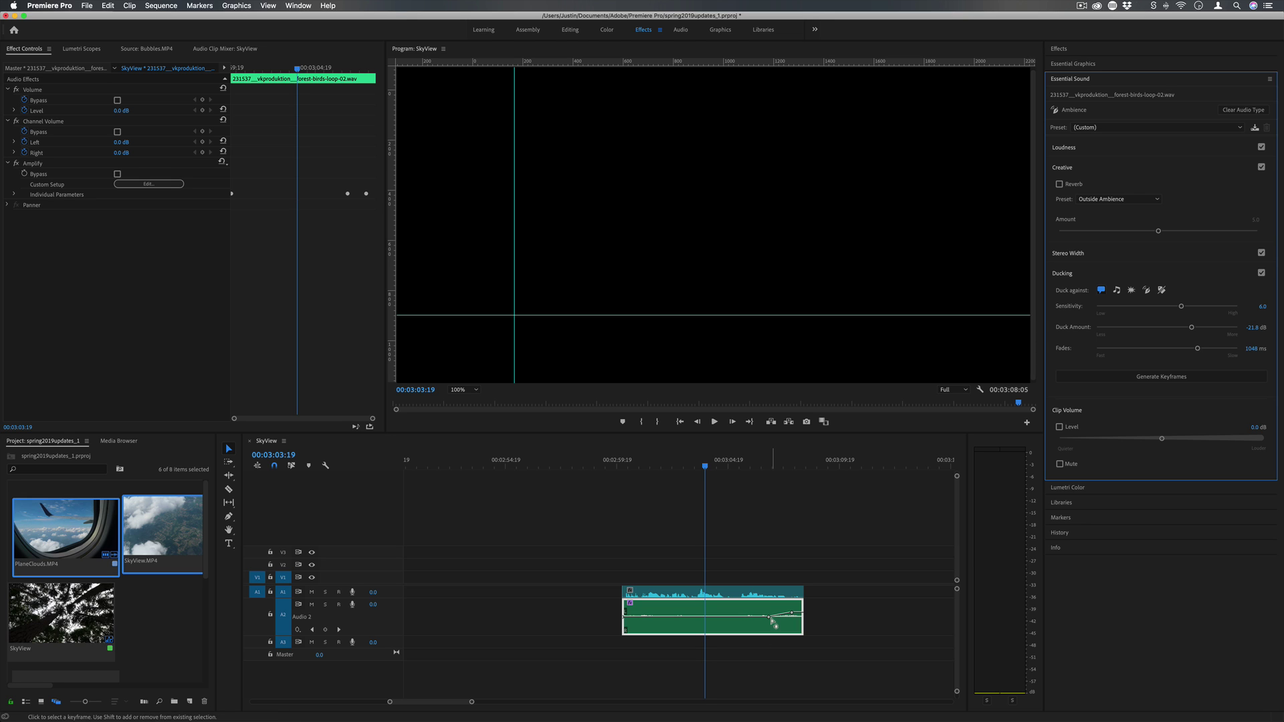
Pull a forest-birds ducking keyframe down to -47.02 dB, then zoom the timeline back out.
{"action": "left_click", "coordinate": [467, 703]}
{"action": "left_click_drag", "start_coordinate": [466, 704], "coordinate": [458, 702]}
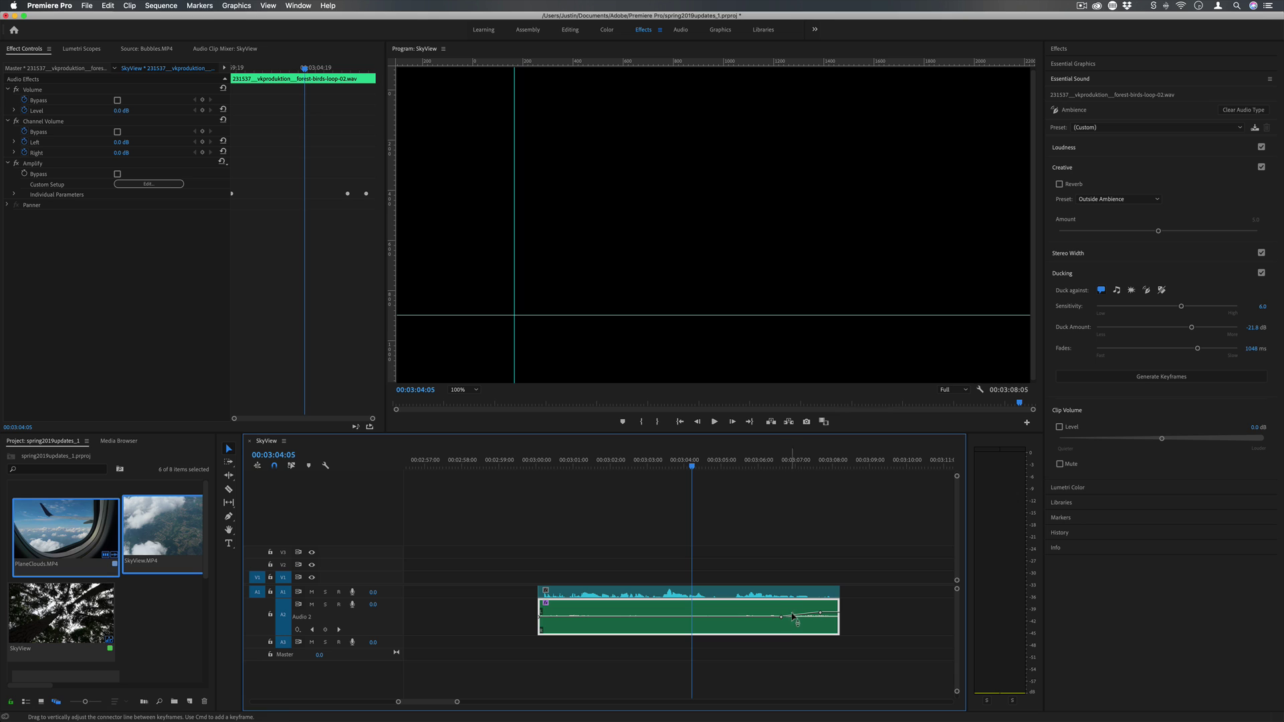
{"action": "left_click_drag", "start_coordinate": [787, 460], "coordinate": [813, 460]}
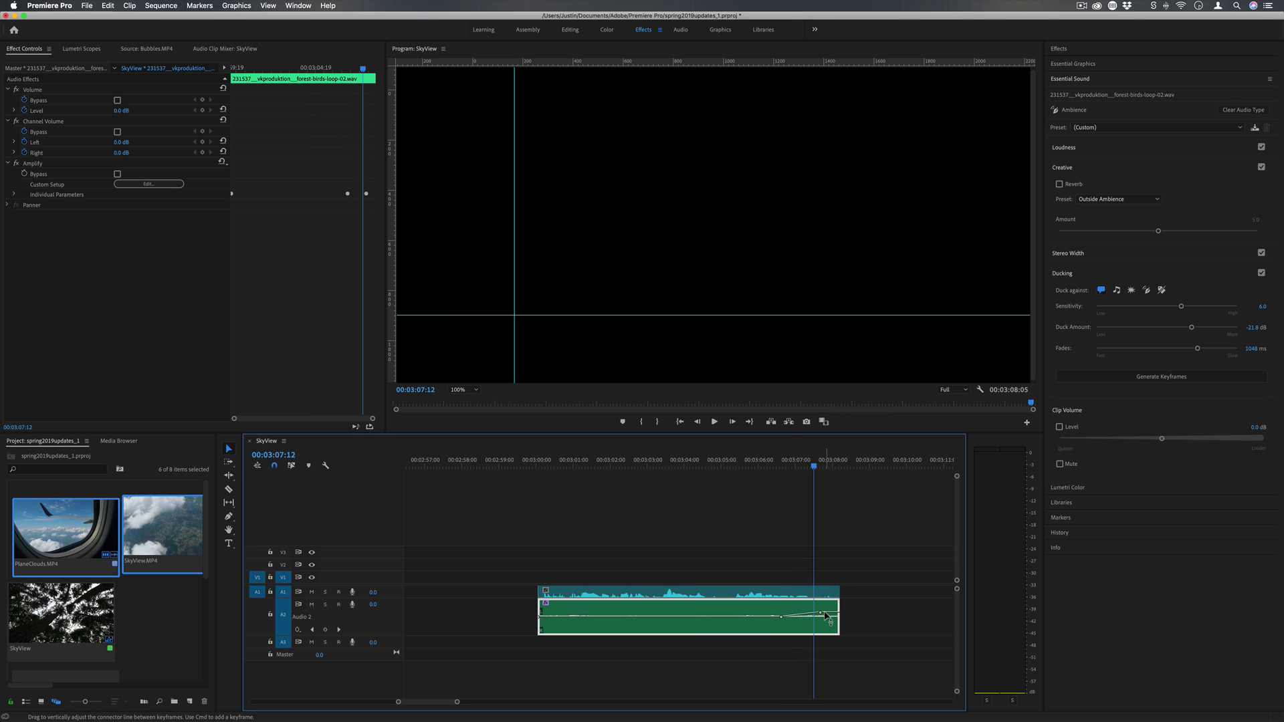
{"action": "left_click_drag", "start_coordinate": [780, 616], "coordinate": [780, 622]}
{"action": "key", "text": "j"}
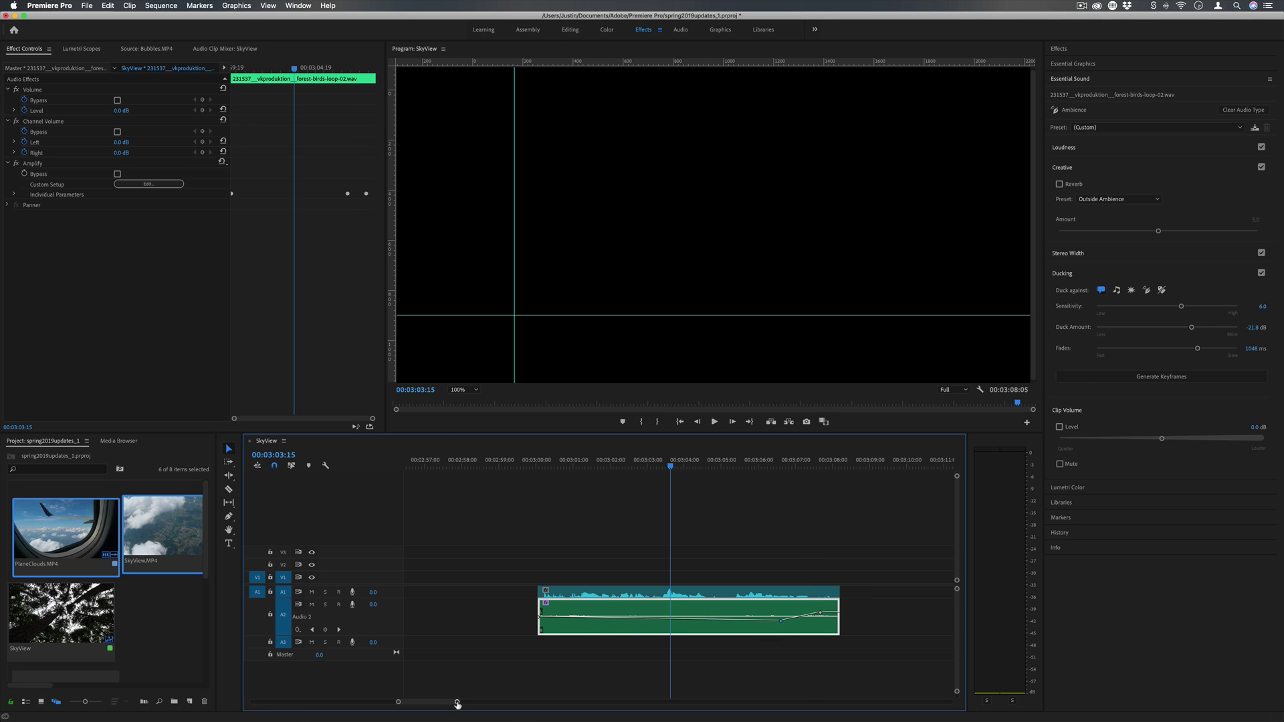
{"action": "left_click_drag", "start_coordinate": [456, 702], "coordinate": [673, 699]}
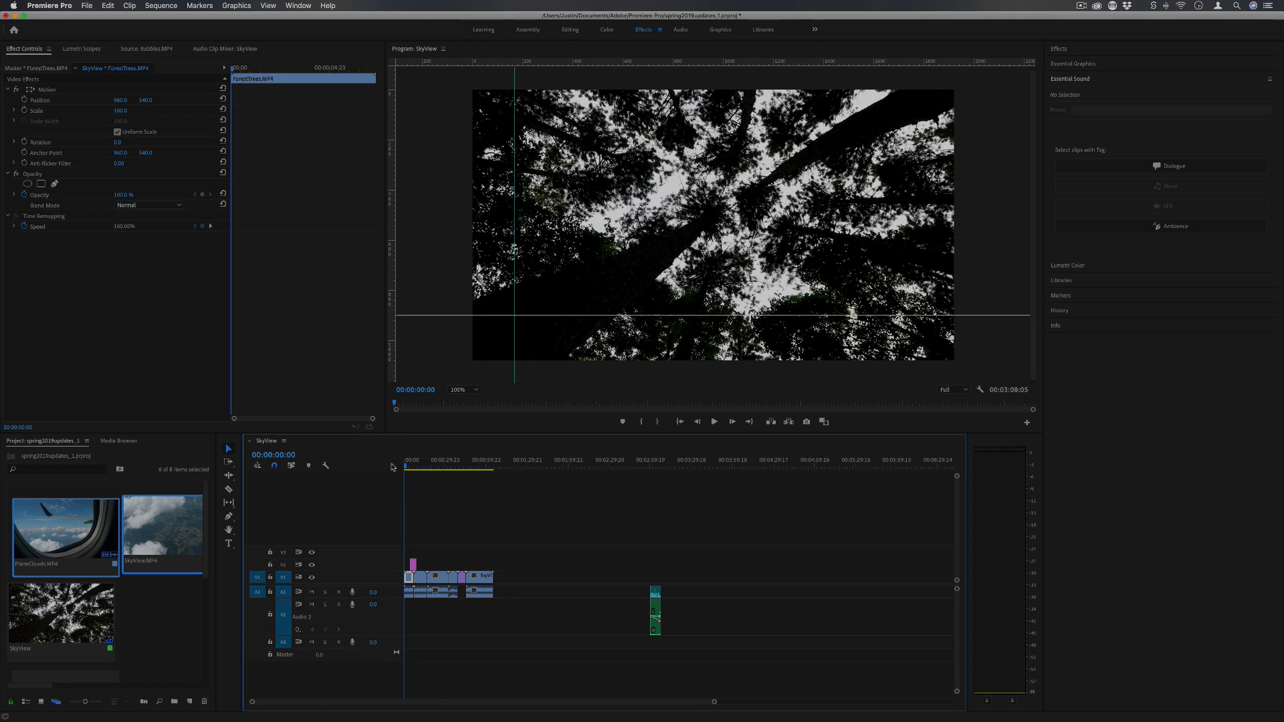